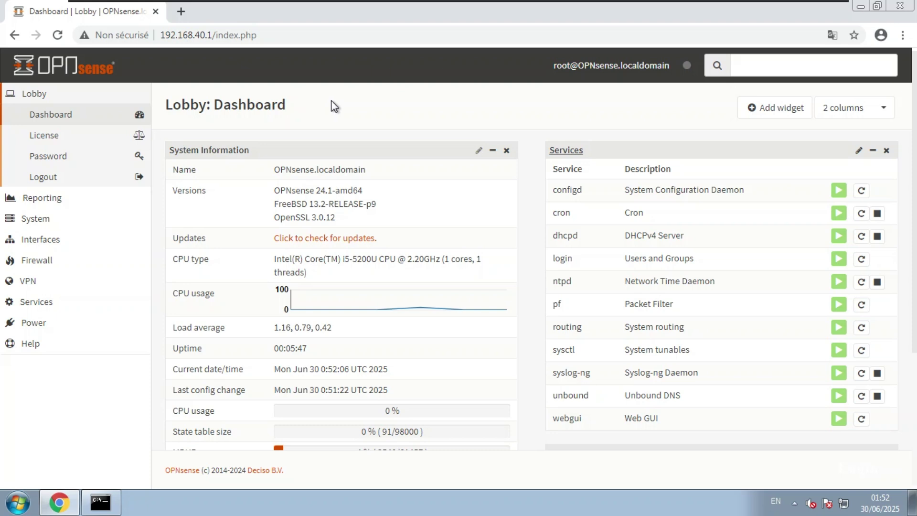
Step: Open the initial setup wizard from the System section of the sidebar
click(37, 218)
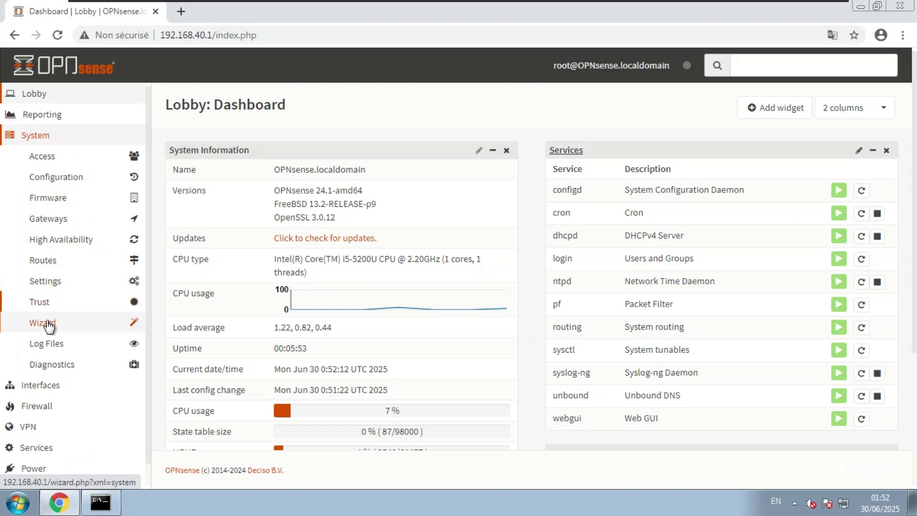
click(48, 324)
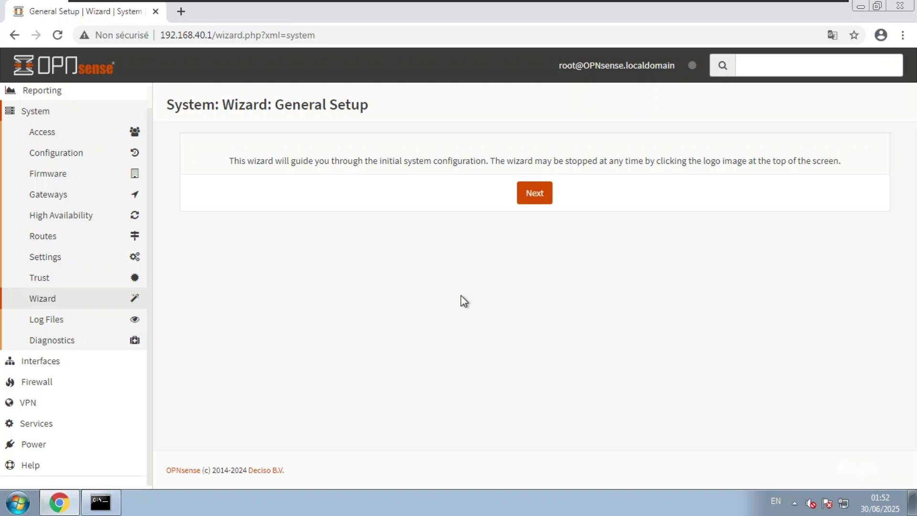
Step: Keep hostname OPNsense, set language to French, and disable DNS override by DHCP/PPP on WAN
click(535, 199)
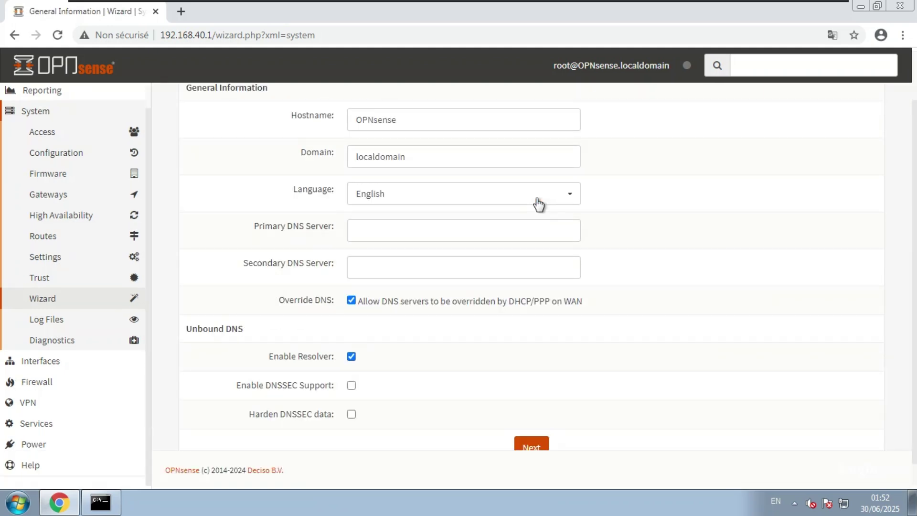
drag(399, 120, 349, 123)
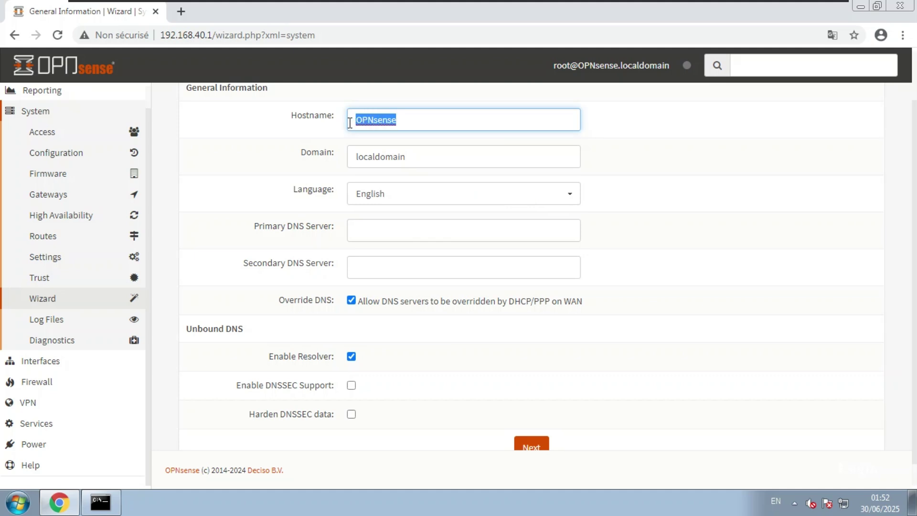
click(414, 120)
click(420, 198)
click(384, 263)
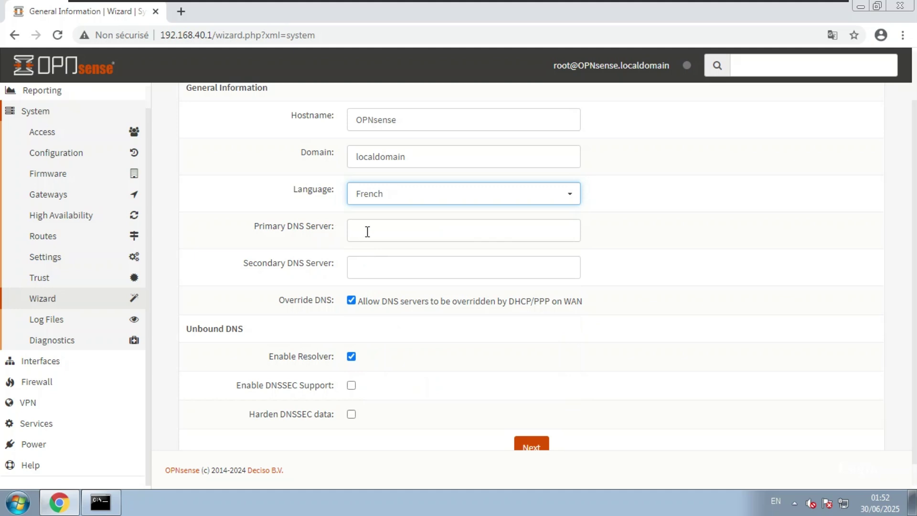
click(352, 301)
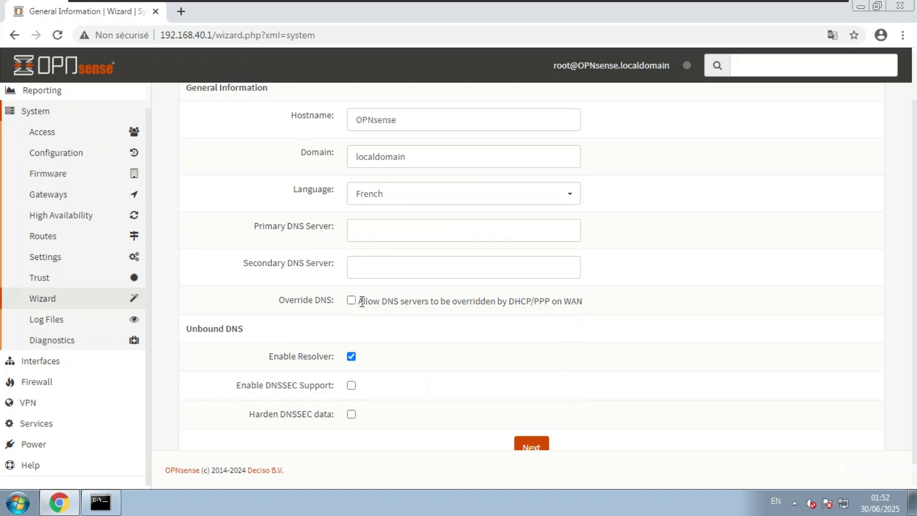
scroll(409, 312, down, 1)
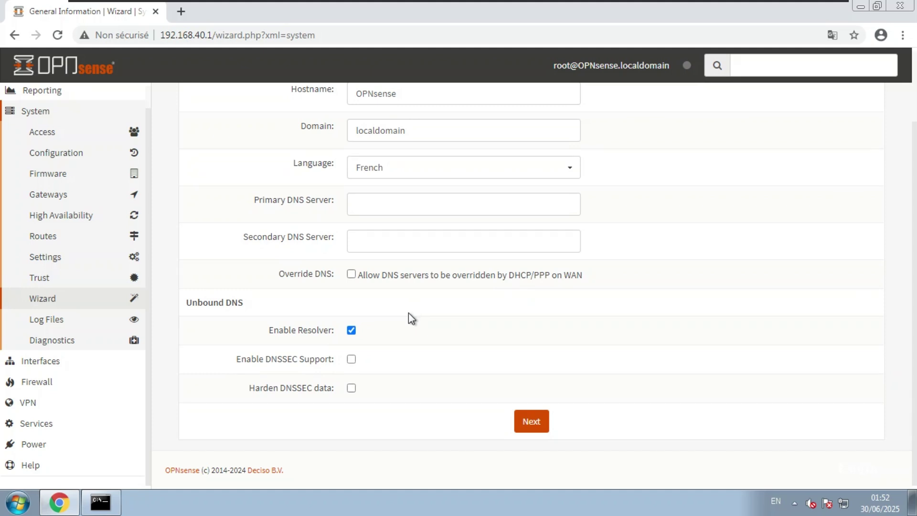
click(530, 425)
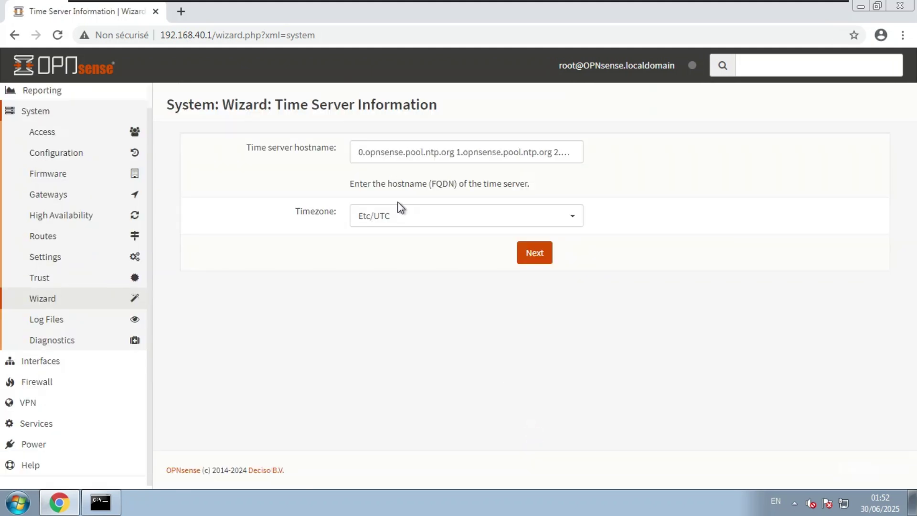
Step: Set the wizard timezone to Africa/Dakar
click(429, 218)
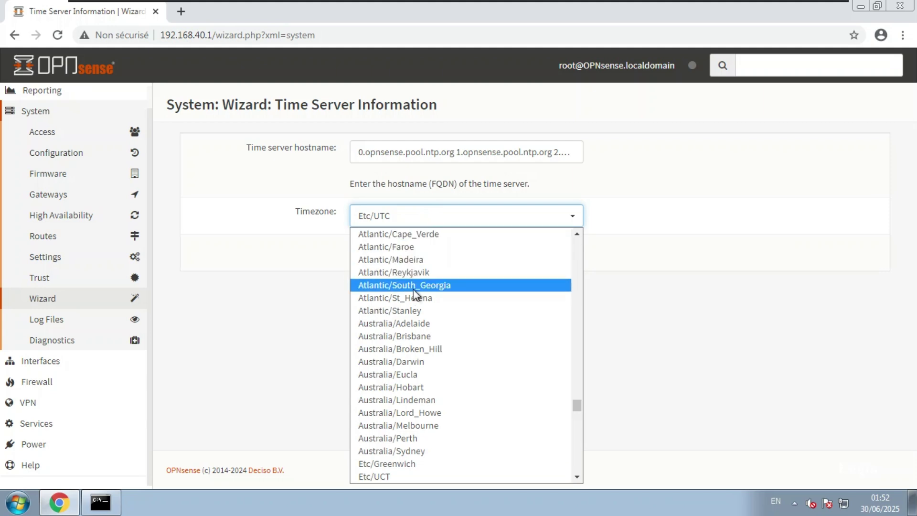
scroll(407, 308, up, 20)
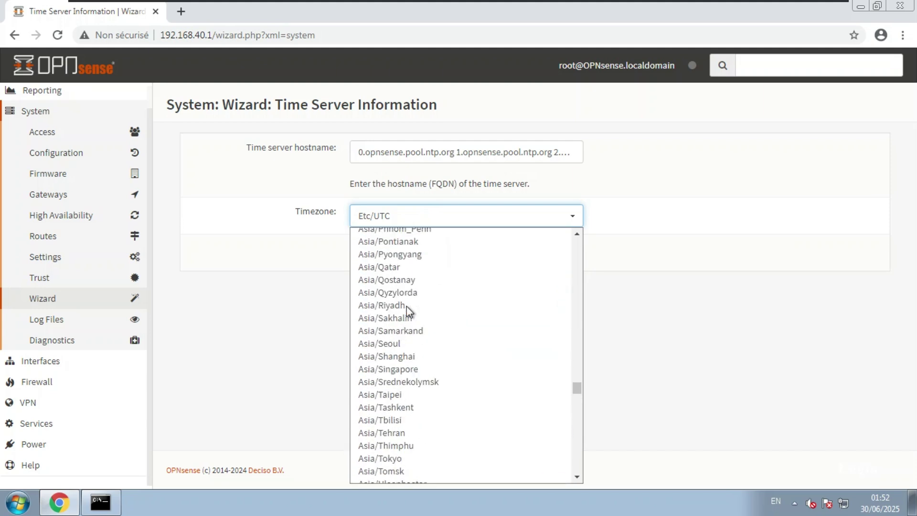
scroll(406, 306, up, 20)
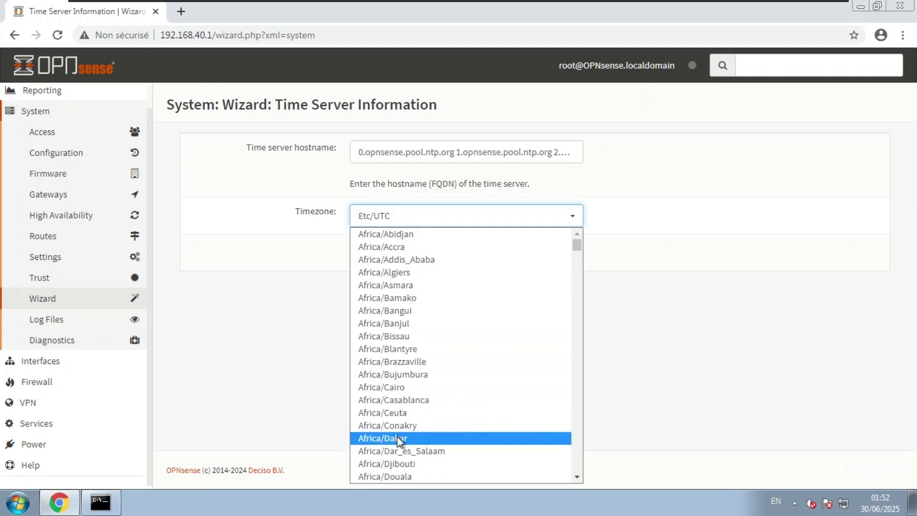
click(396, 437)
click(530, 259)
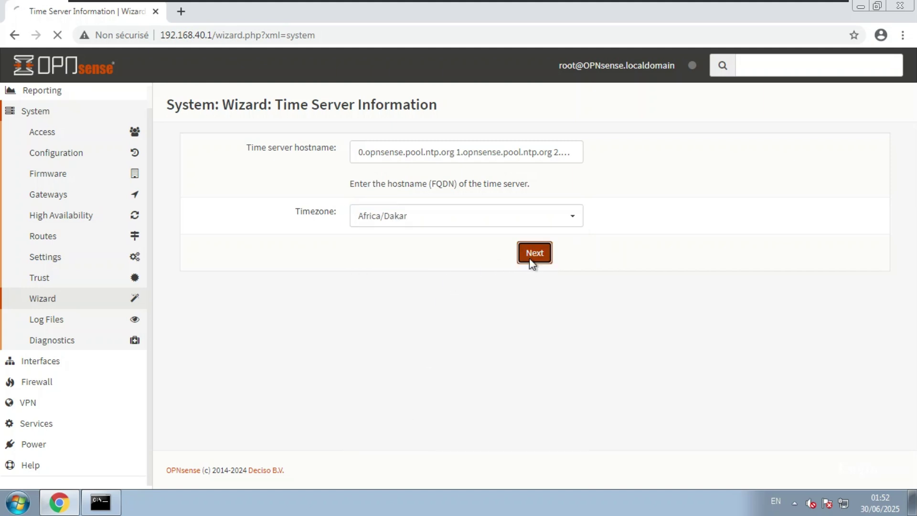
Step: Accept the WAN interface settings unchanged
scroll(529, 263, down, 3)
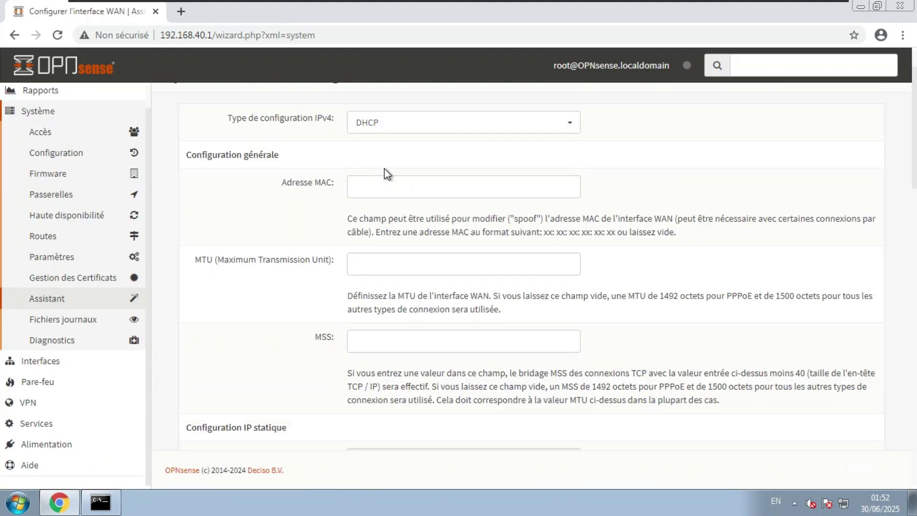
scroll(529, 263, up, 3)
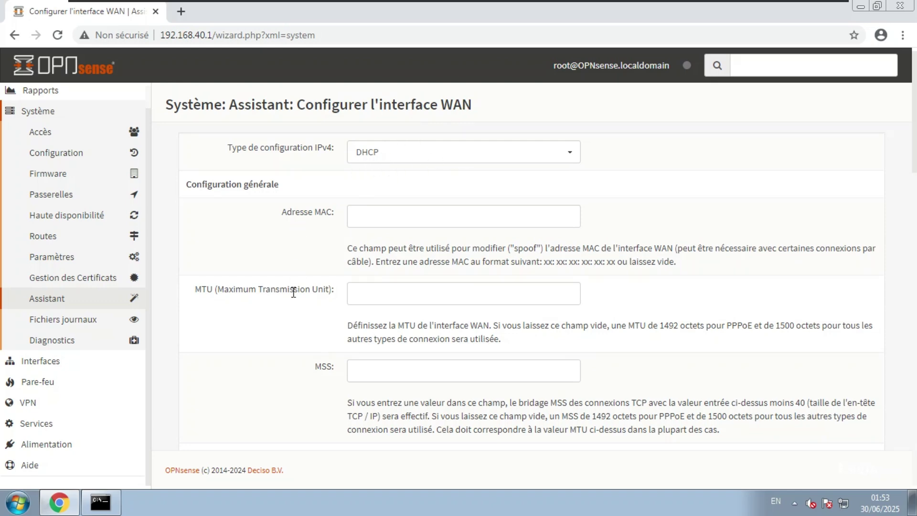
scroll(293, 292, down, 15)
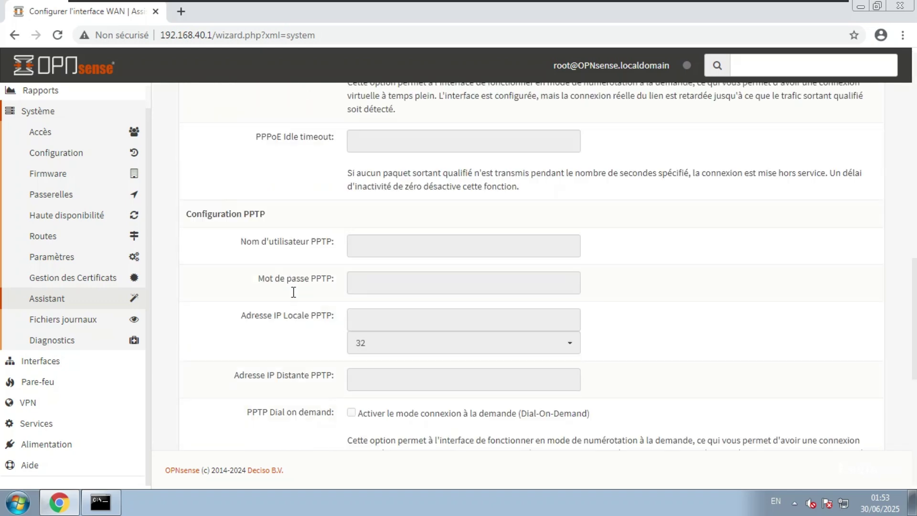
scroll(293, 292, down, 3)
click(543, 422)
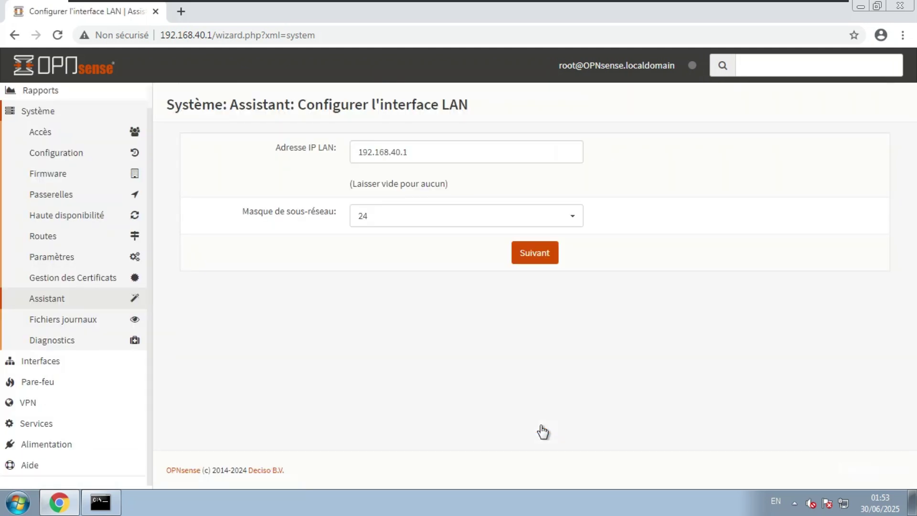
Step: Keep the LAN address at 192.168.40.1 with a /24 subnet mask
mouse_move(415, 157)
mouse_down()
mouse_move(372, 152)
mouse_move(414, 152)
mouse_up()
click(405, 209)
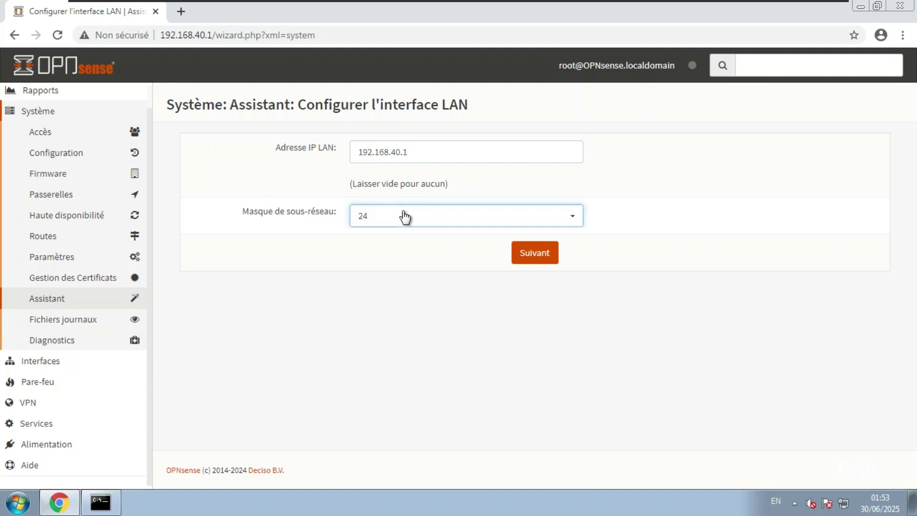
click(403, 217)
click(535, 255)
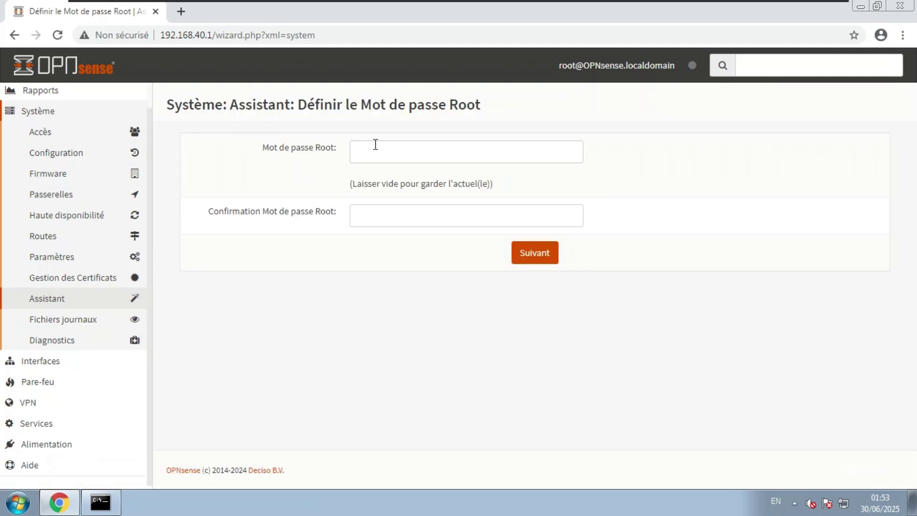
Step: Leave the root password blank and reload the configuration to finish initial setup
click(398, 150)
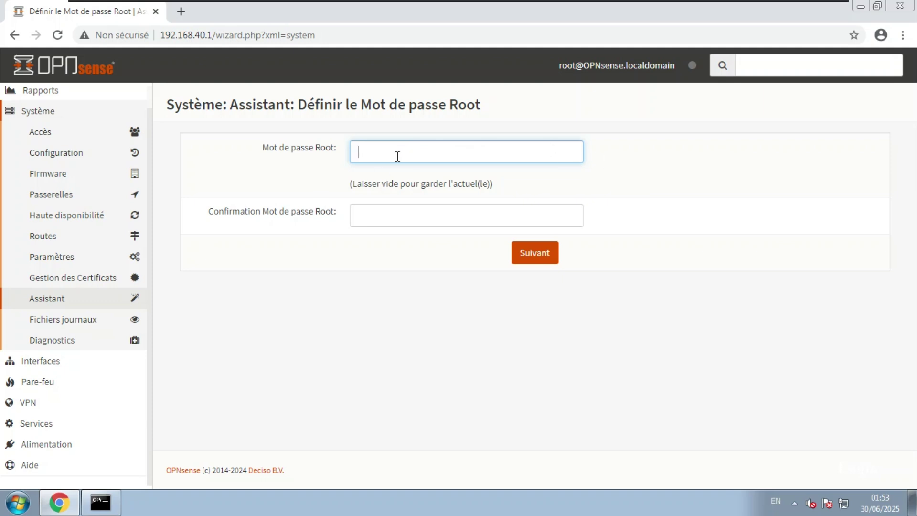
click(444, 261)
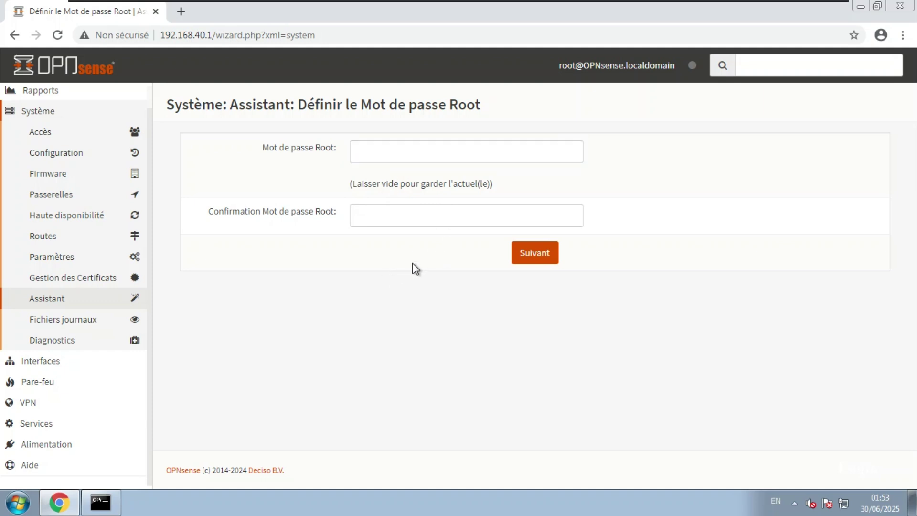
click(535, 260)
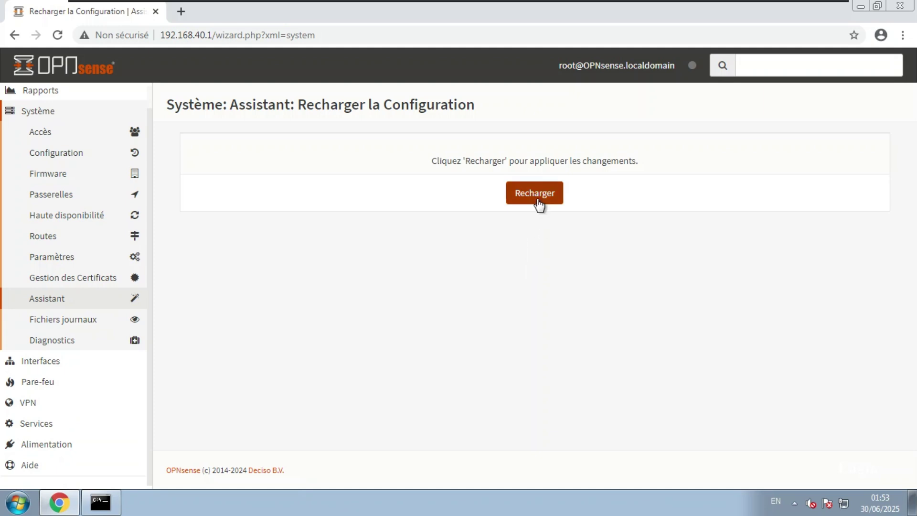
click(537, 196)
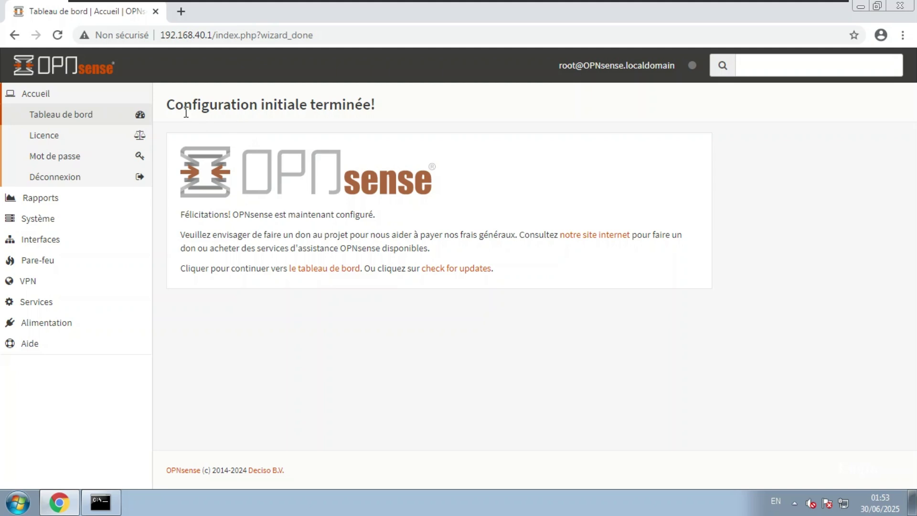
Step: Leave the 'Configuration initiale terminée!' page for the dashboard
drag(167, 104, 379, 116)
click(364, 111)
click(64, 117)
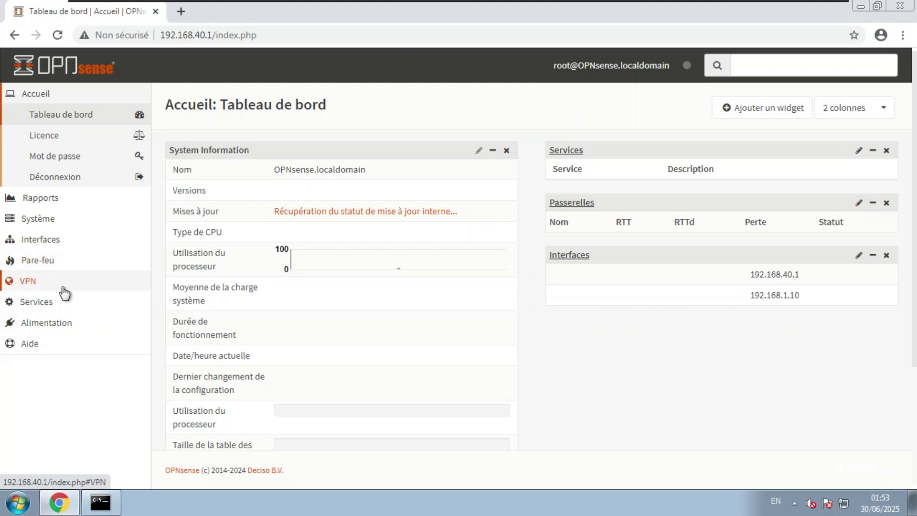
Step: Expand Système > Accès in the sidebar to reveal users, groups, servers and tester
click(54, 306)
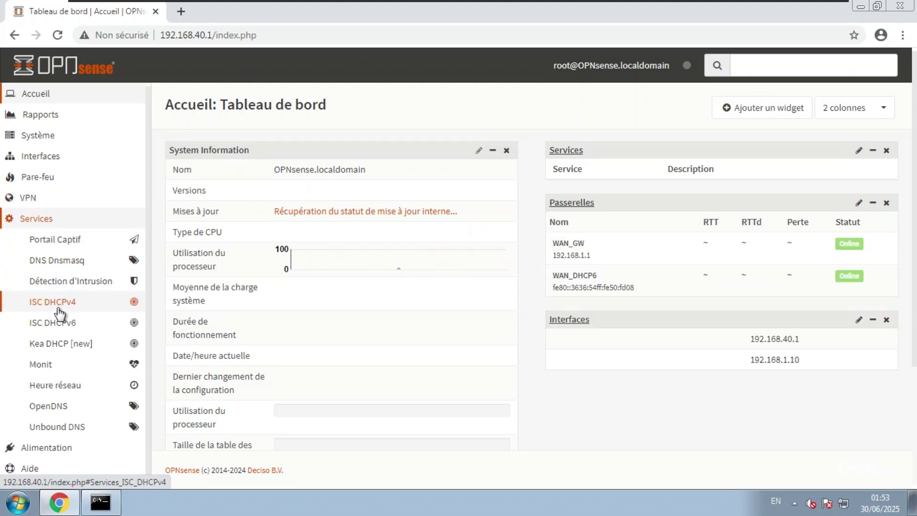
click(51, 220)
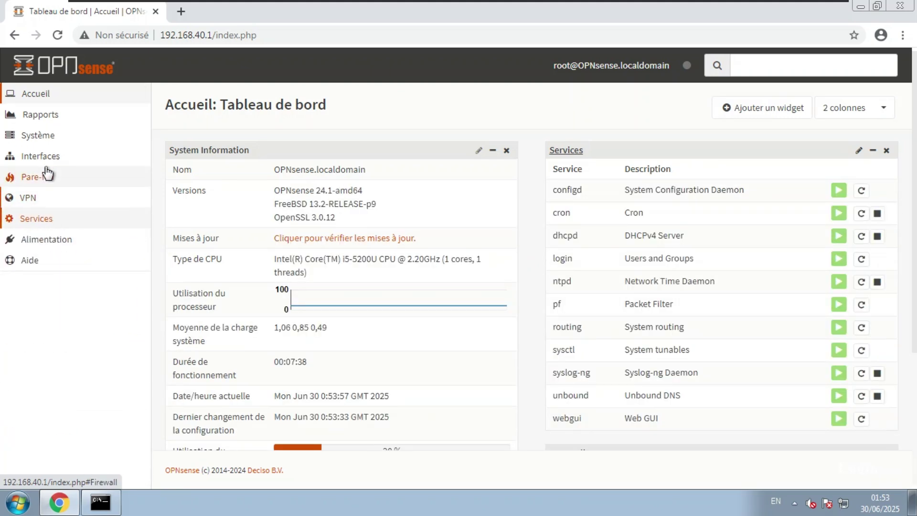
click(52, 138)
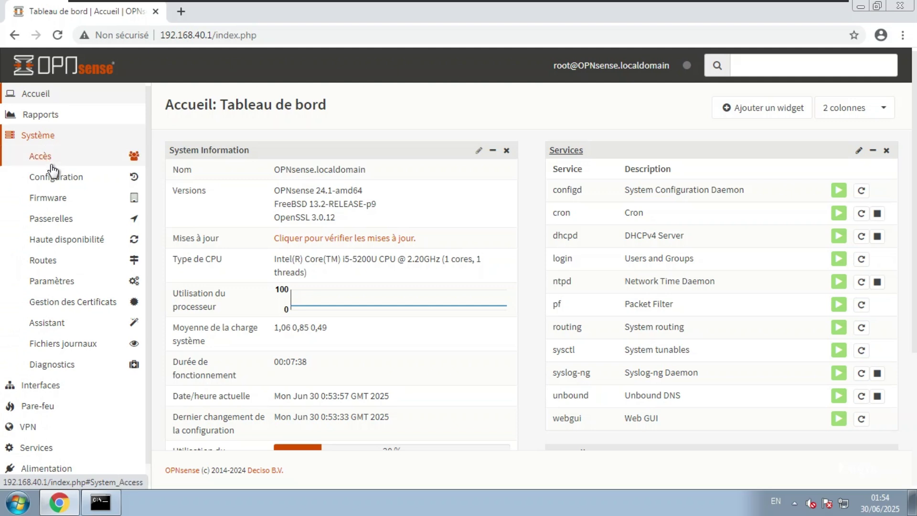
click(50, 158)
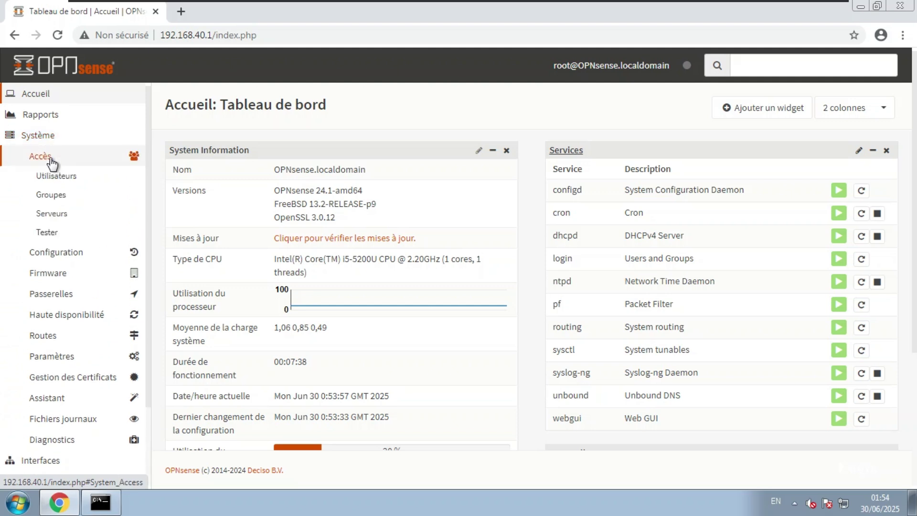
Step: Create and save the group Reseaux with description 'Groupe Reseaux'
click(60, 202)
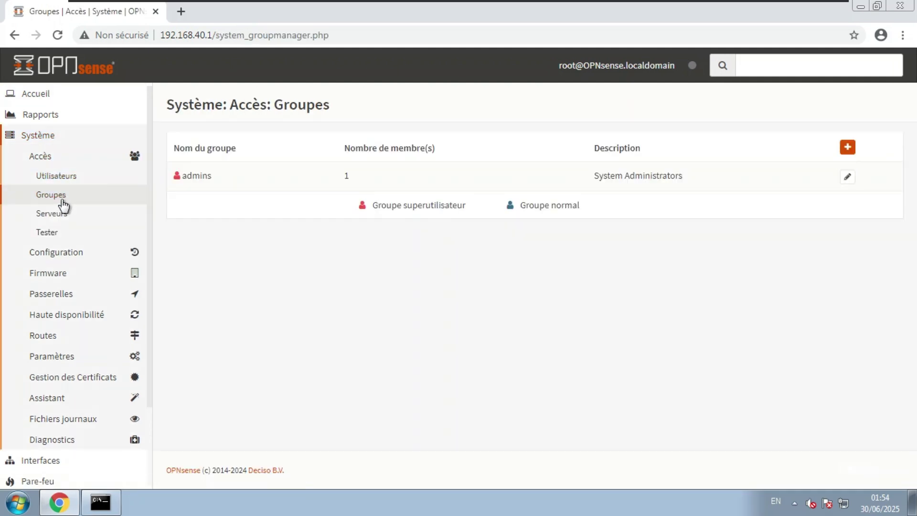
click(844, 148)
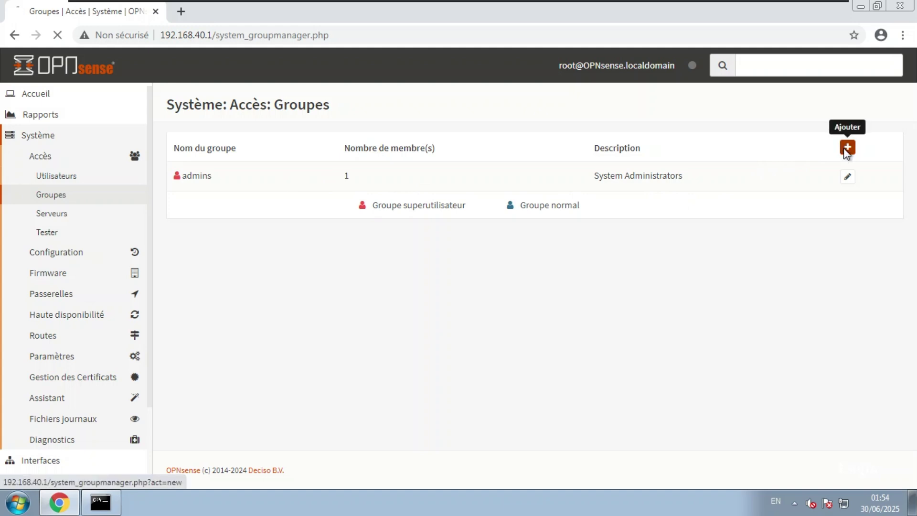
click(518, 171)
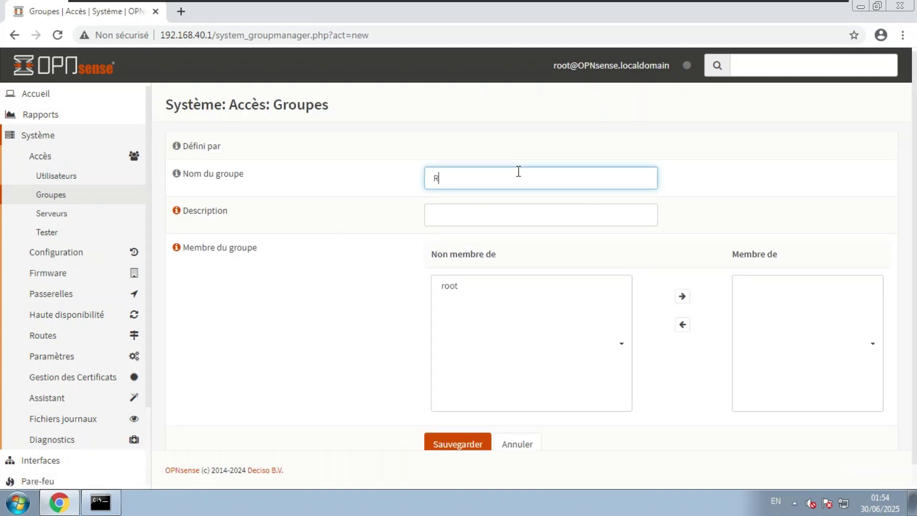
text(Reseaux)
click(519, 215)
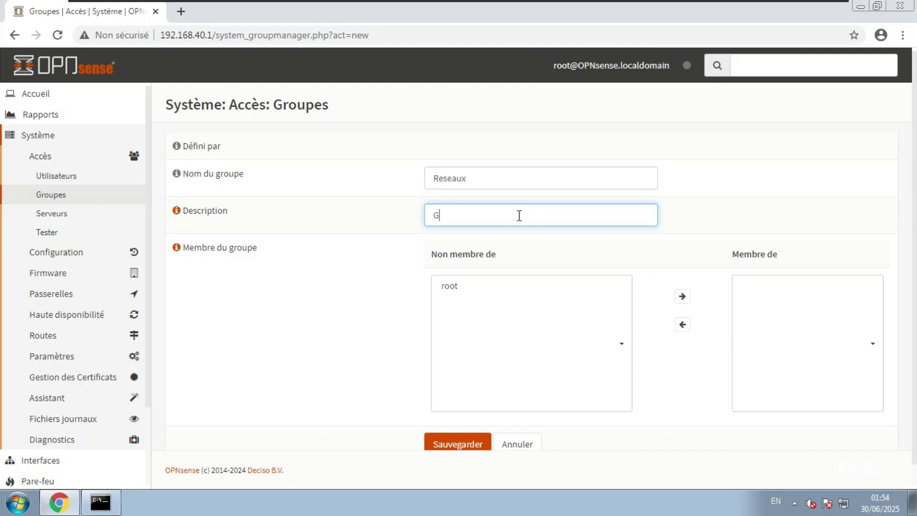
text(Groupe Reseaux)
click(361, 309)
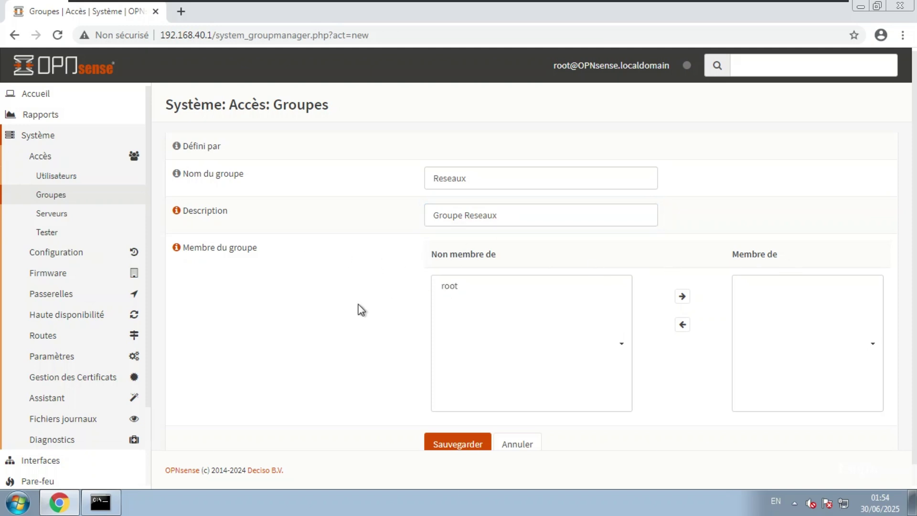
click(468, 444)
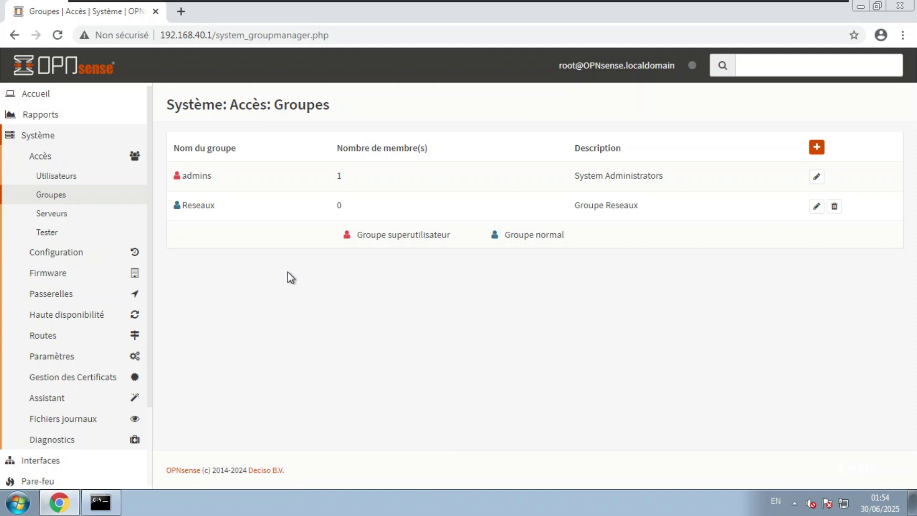
click(52, 176)
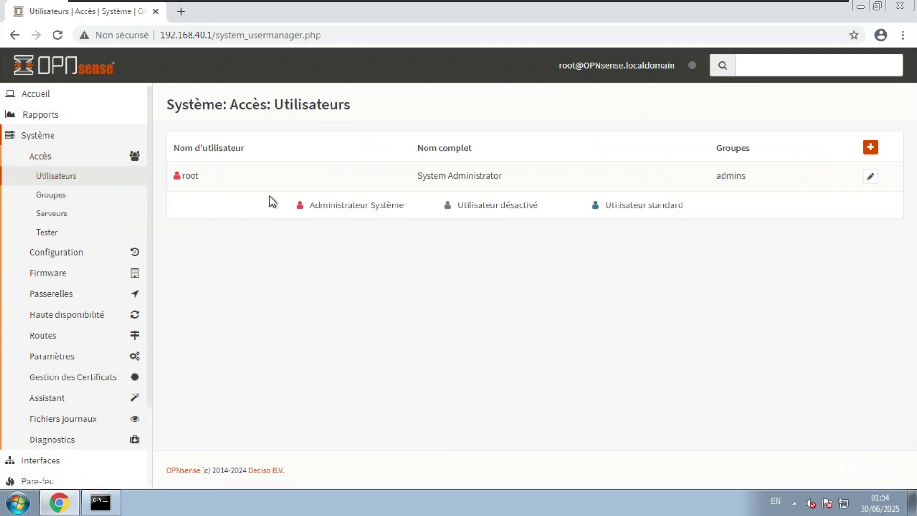
Step: Start a new user and enter its username and password
click(869, 146)
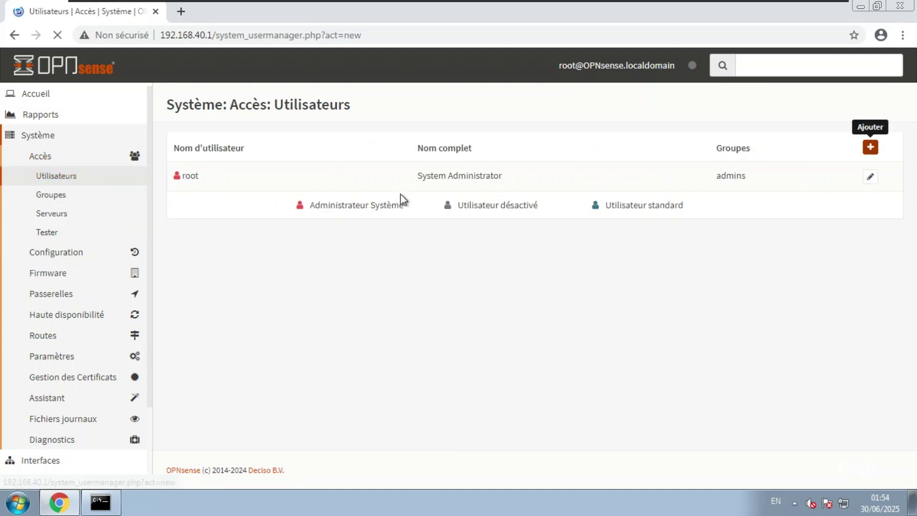
click(374, 233)
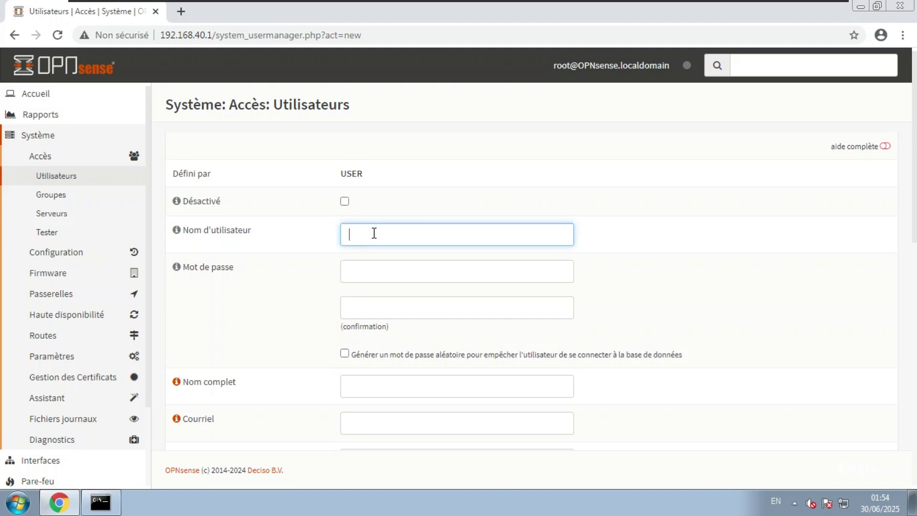
text(eugenio)
click(389, 274)
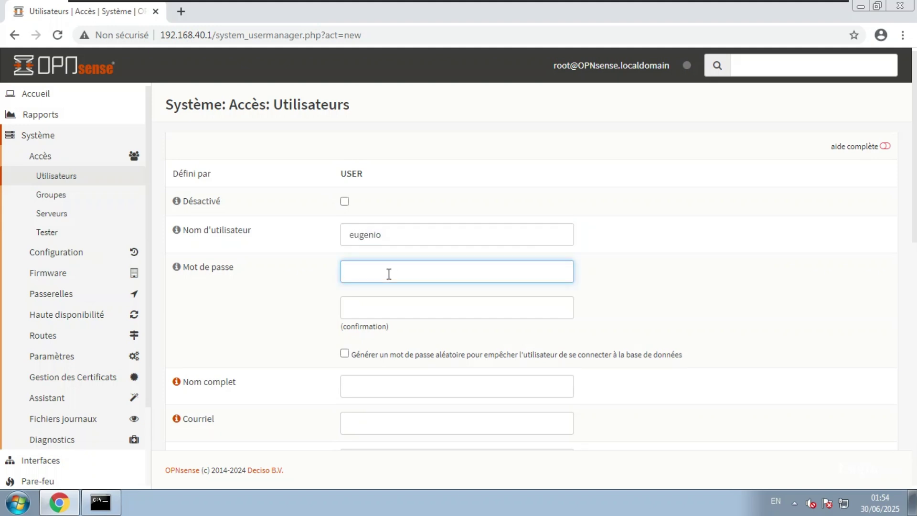
text(••••••)
key(Tab)
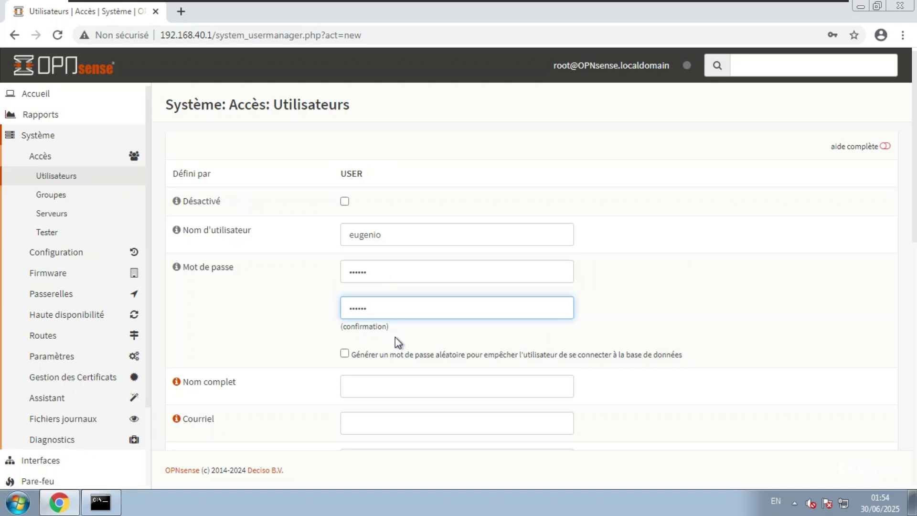
click(399, 388)
Step: Enter the user's e-mail address, leaving the comment blank
scroll(400, 391, down, 2)
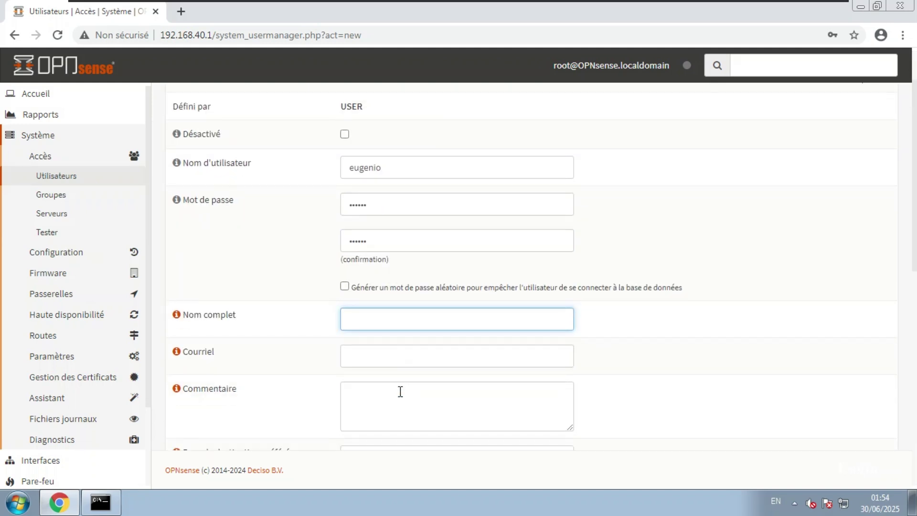
scroll(400, 392, down, 2)
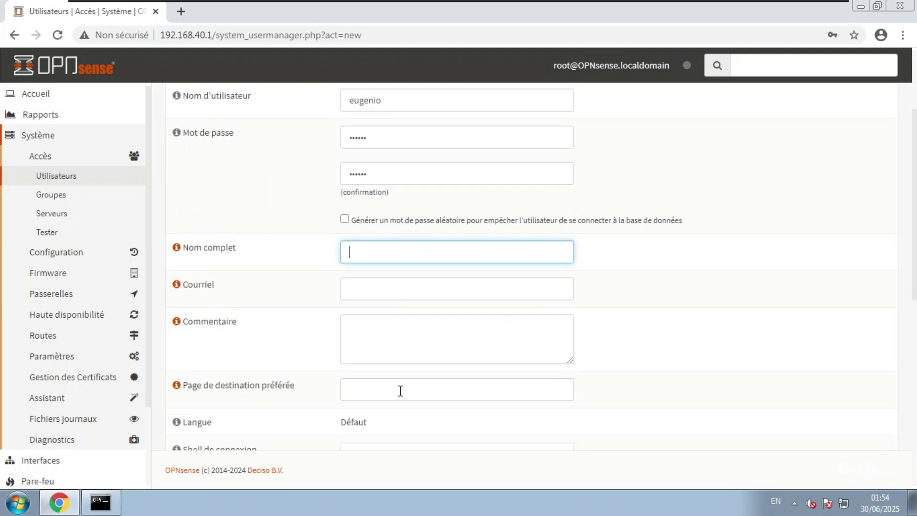
click(383, 289)
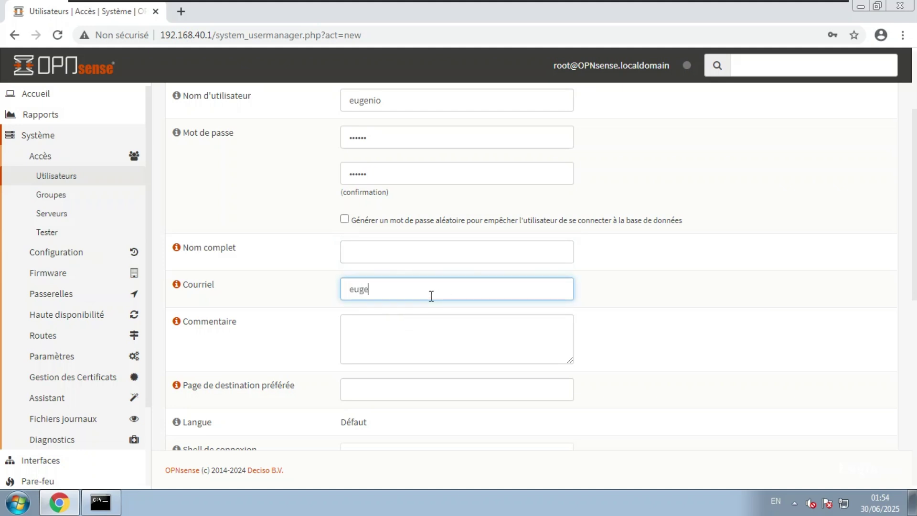
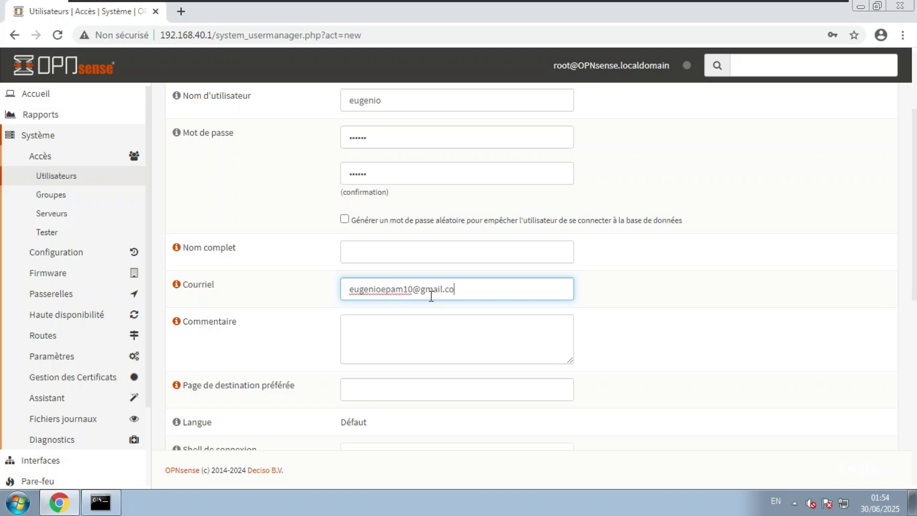
click(405, 339)
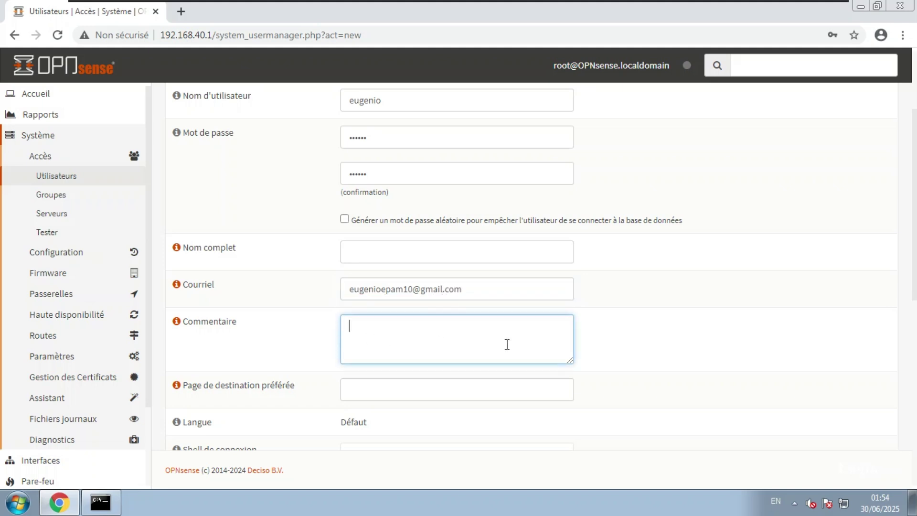
click(600, 344)
Step: Keep /usr/sbin/nologin as the login shell and add the user to group Reseaux
scroll(600, 345, down, 3)
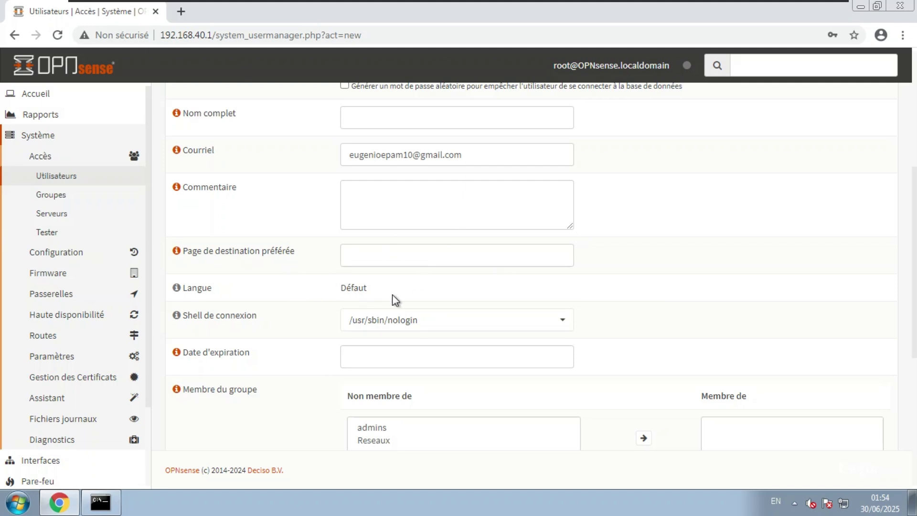
click(485, 323)
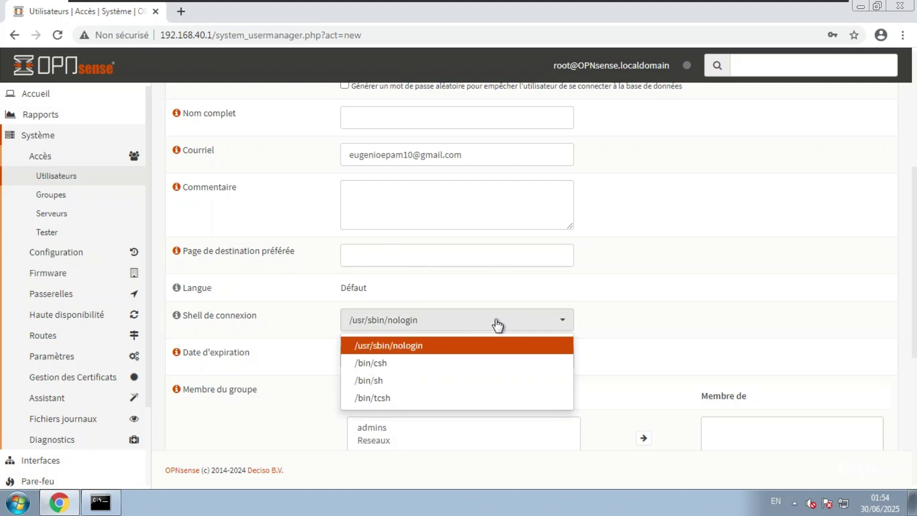
click(497, 324)
scroll(497, 324, down, 2)
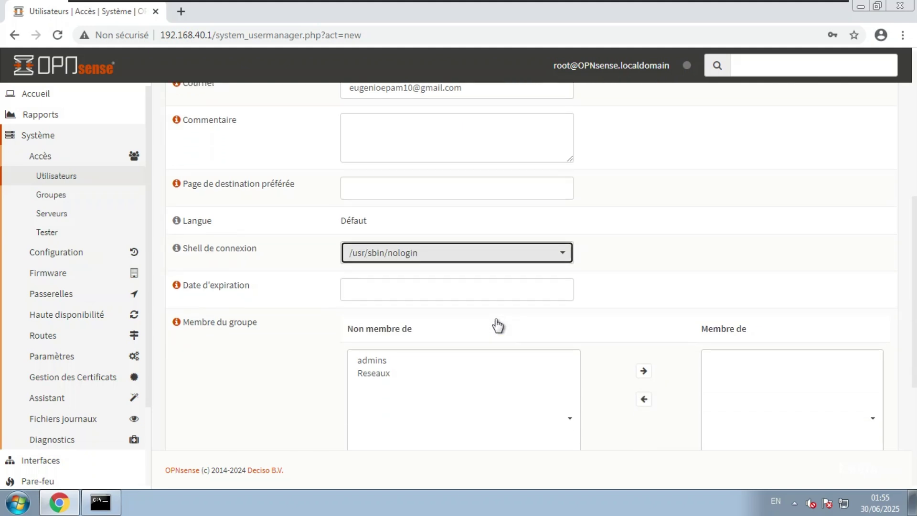
click(394, 296)
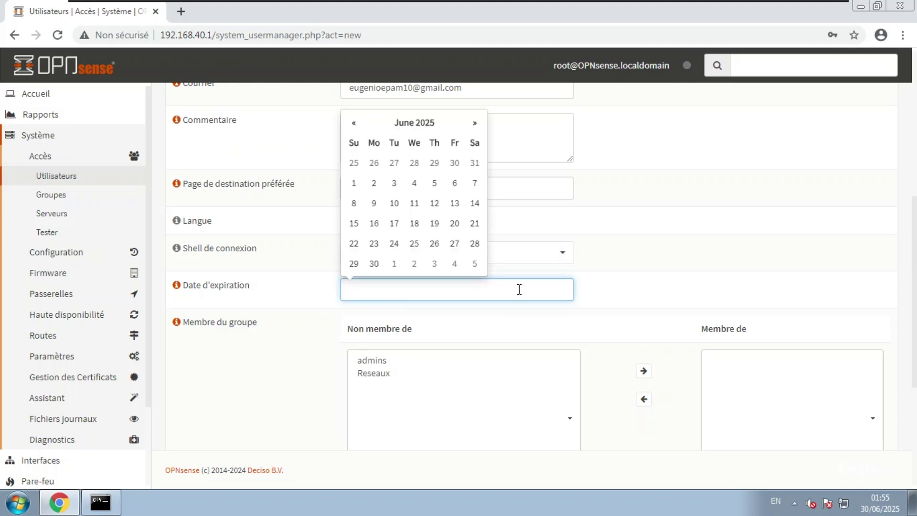
click(382, 376)
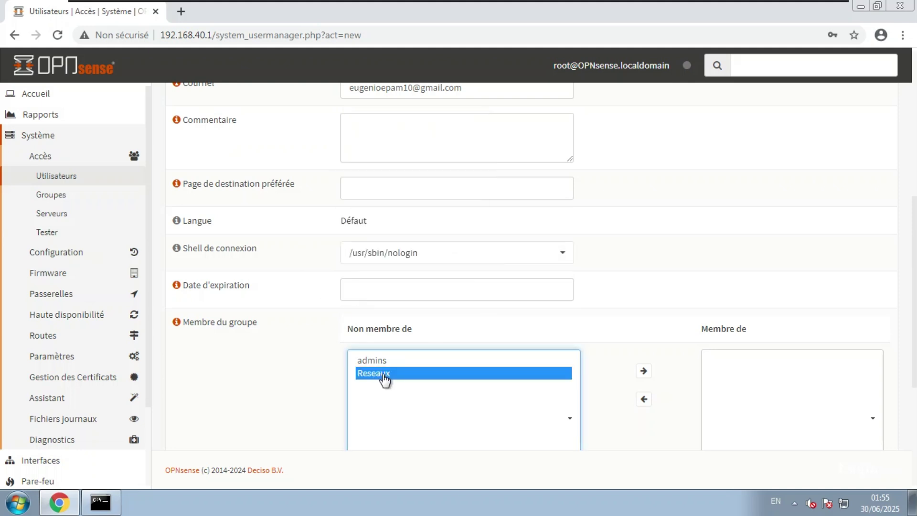
click(643, 371)
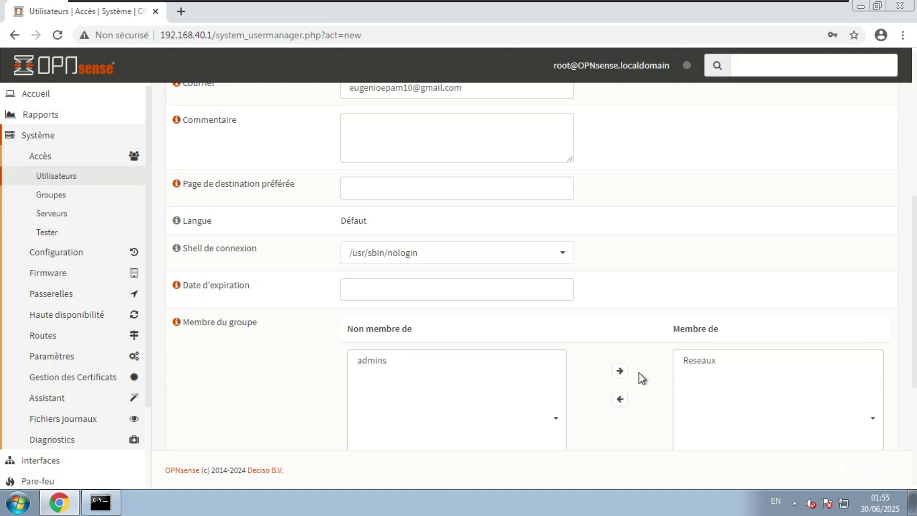
scroll(579, 361, down, 3)
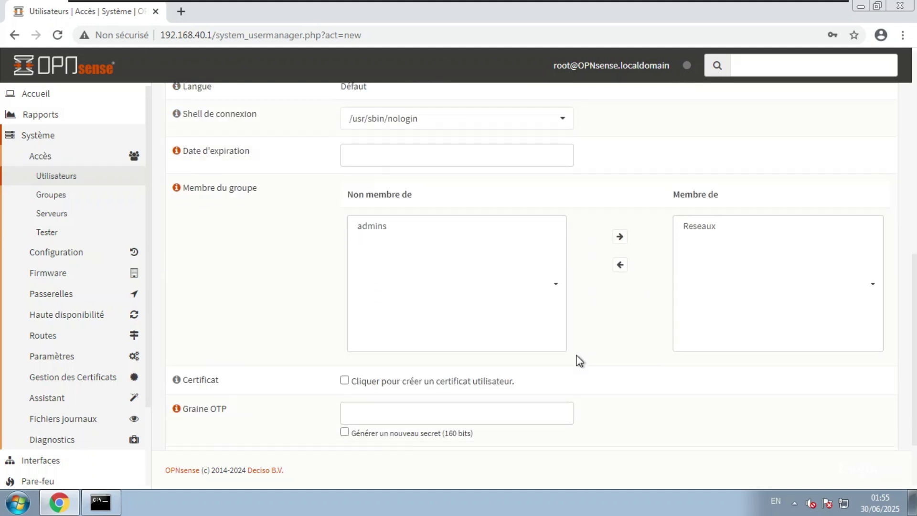
scroll(385, 374, down, 2)
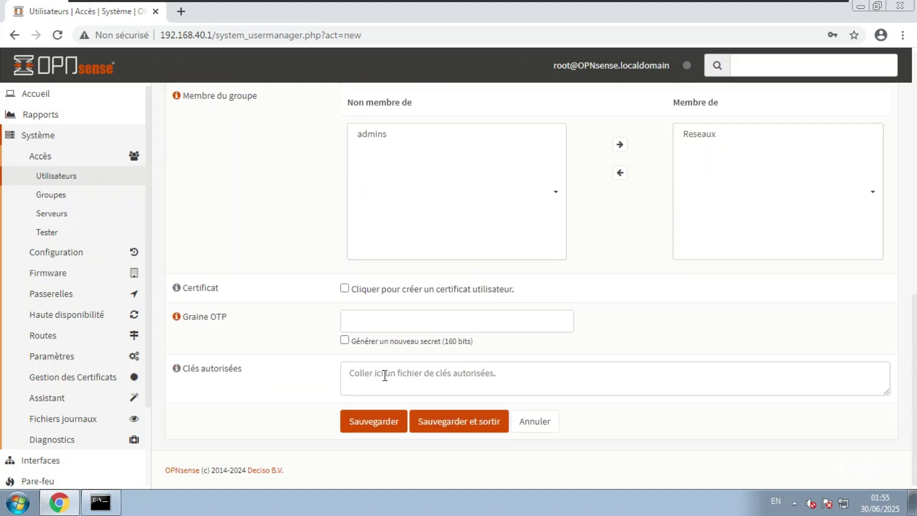
Step: Save the new user account
click(372, 422)
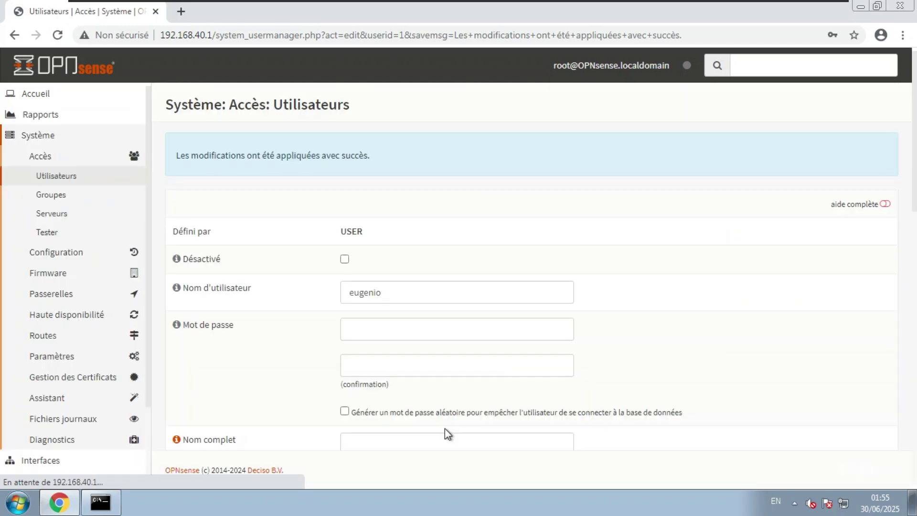
scroll(432, 424, down, 13)
scroll(393, 411, up, 4)
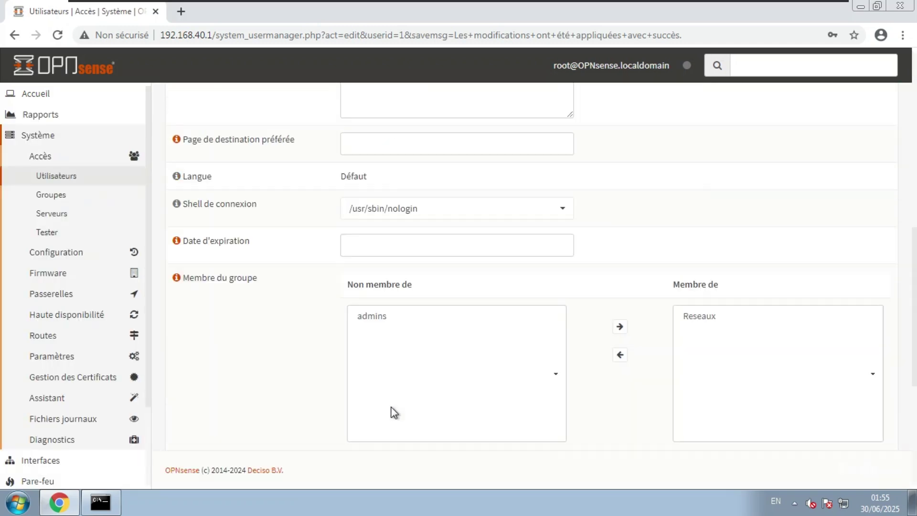
scroll(393, 411, up, 9)
scroll(390, 408, down, 10)
scroll(389, 406, up, 10)
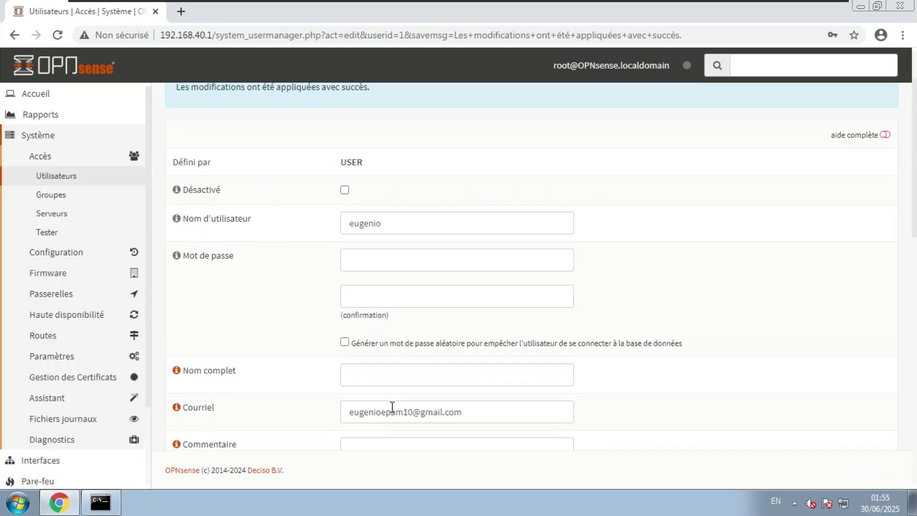
Step: Check the users list, then the groups list showing Reseaux with 1 member
click(65, 177)
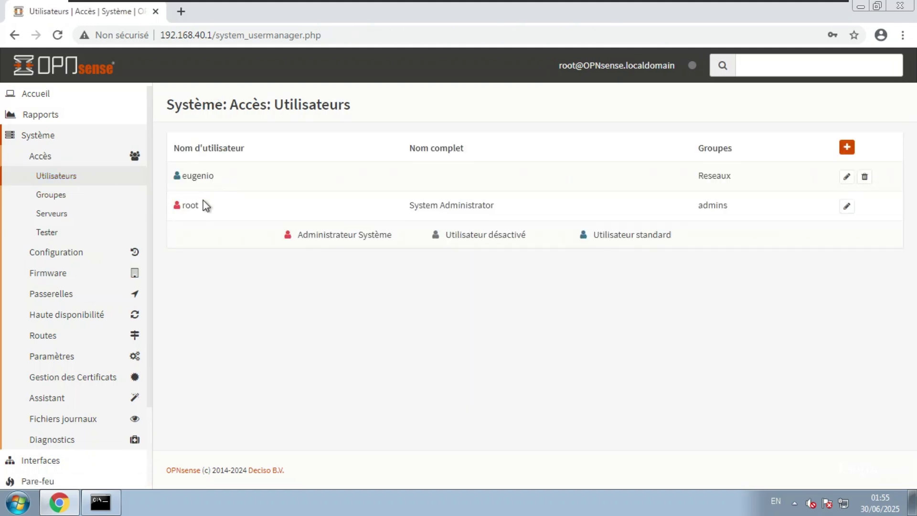
drag(206, 206, 182, 205)
click(196, 193)
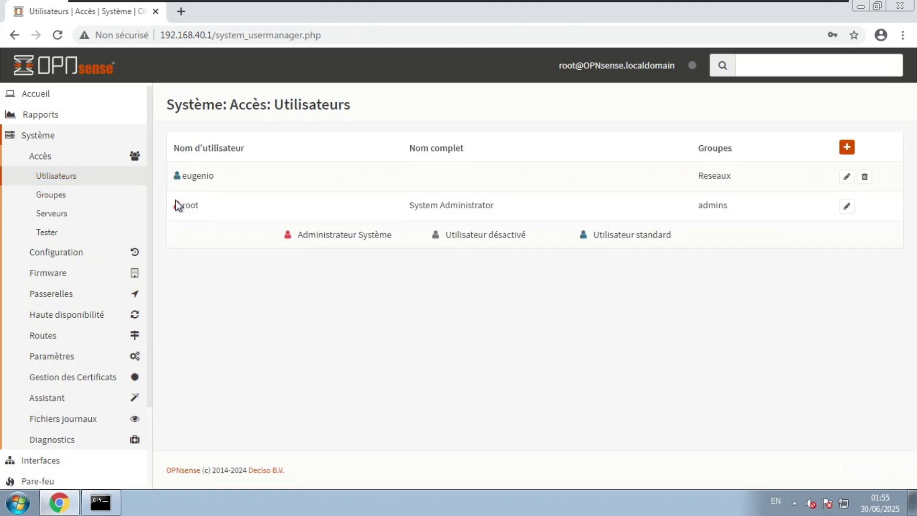
click(62, 199)
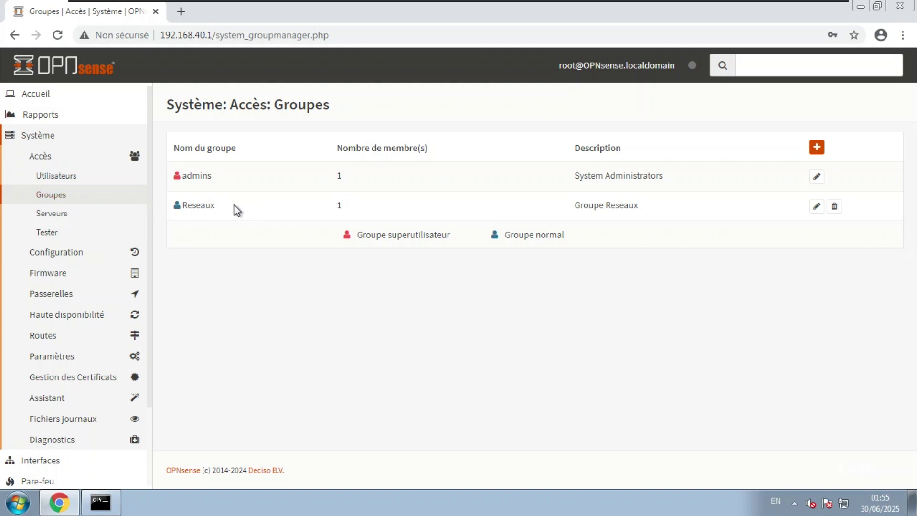
Step: Edit the Reseaux group and open its assigned privileges list
click(817, 206)
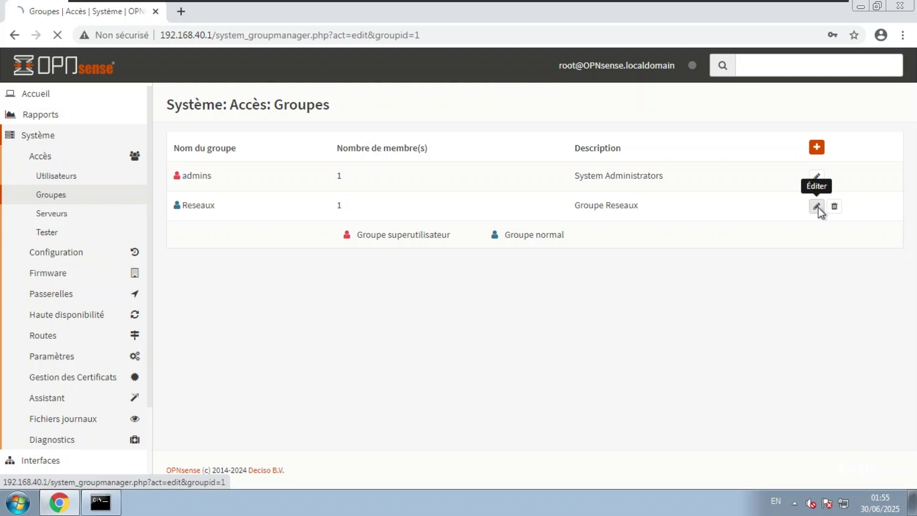
scroll(598, 311, down, 2)
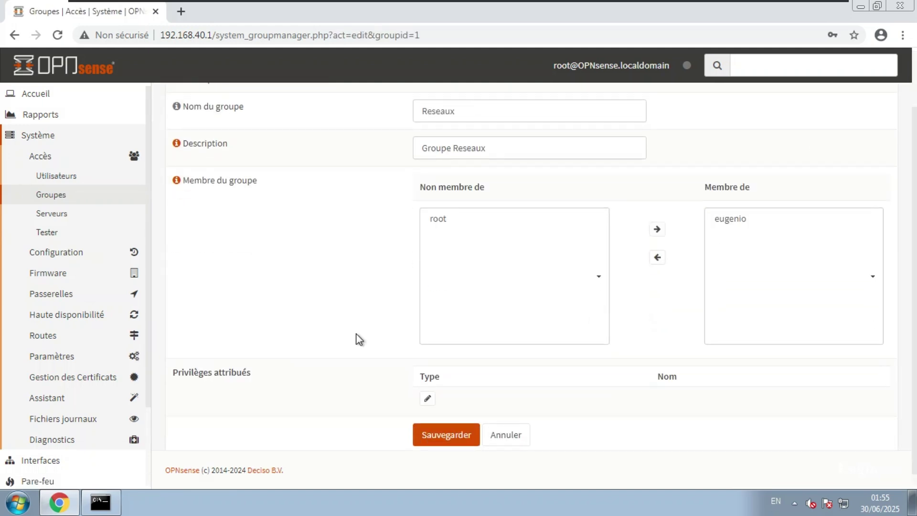
triple_click(255, 378)
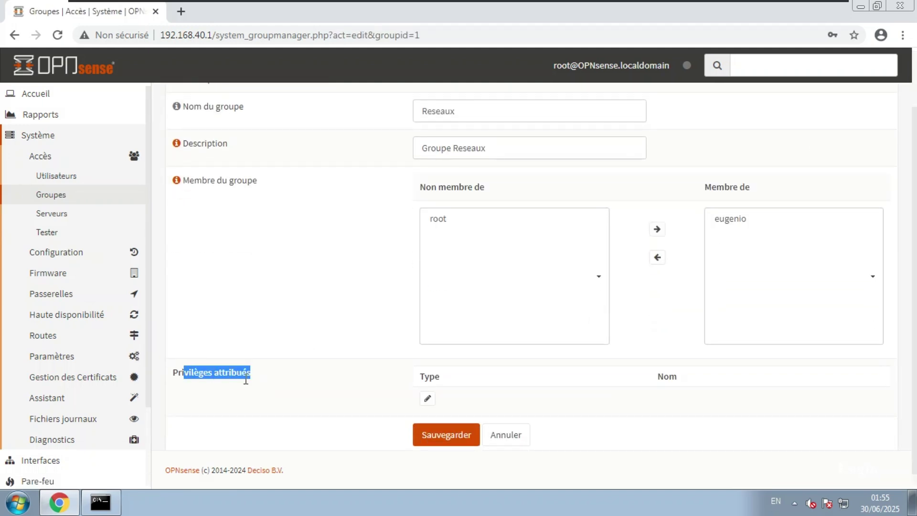
click(248, 377)
click(427, 398)
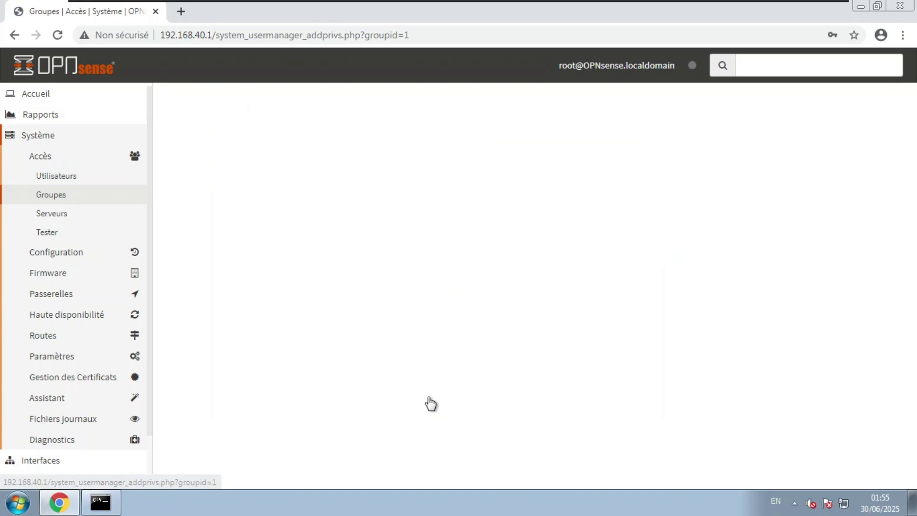
Step: Filter privileges for 'portai' and grant Services: Captive Portal to the group
click(288, 202)
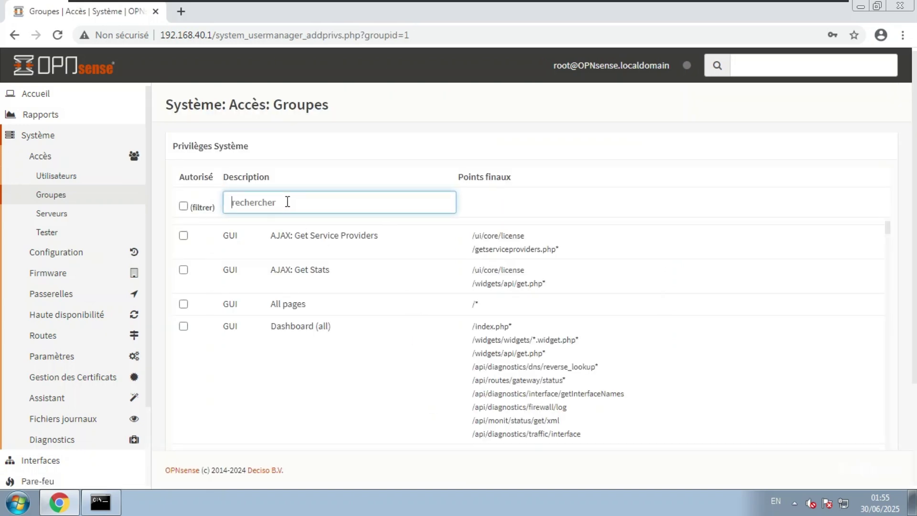
text(port)
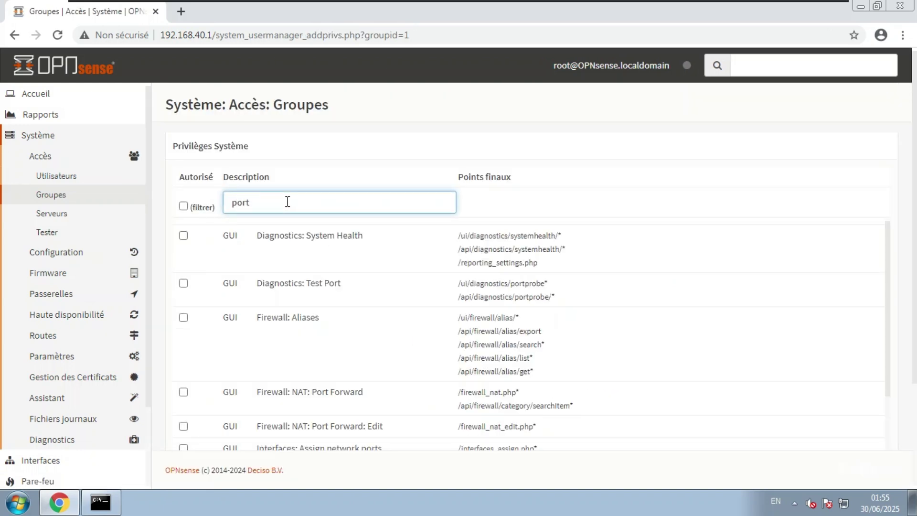
text(ai)
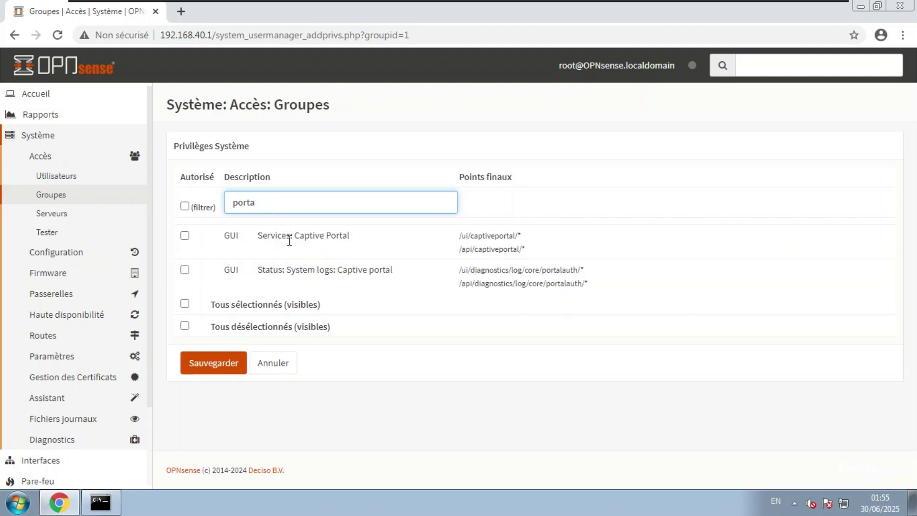
click(184, 236)
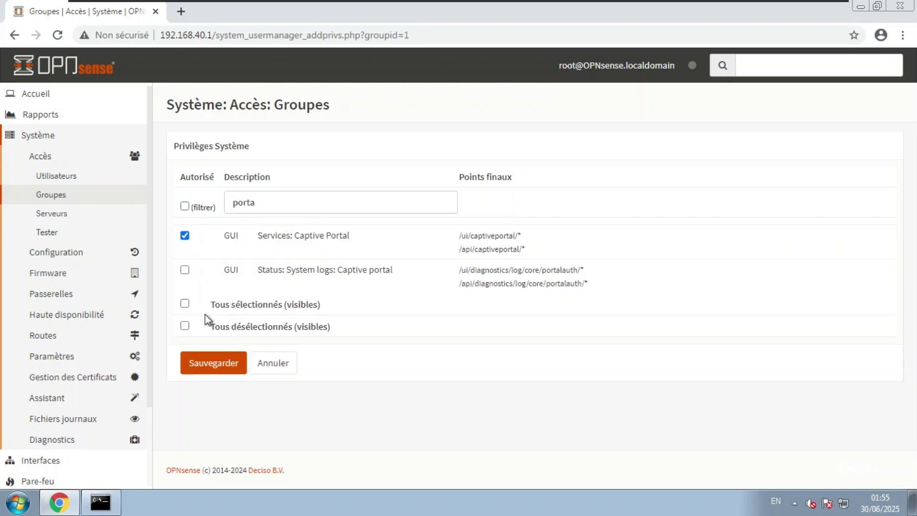
click(211, 357)
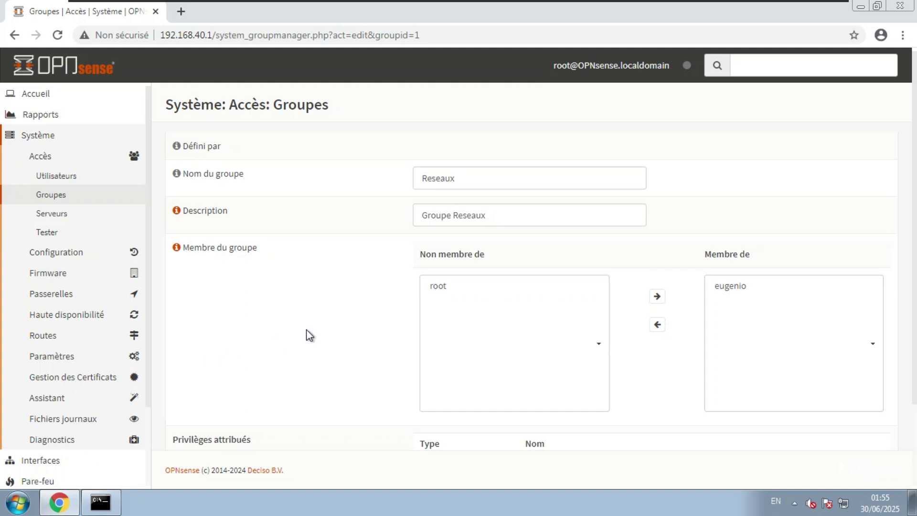
scroll(309, 335, down, 2)
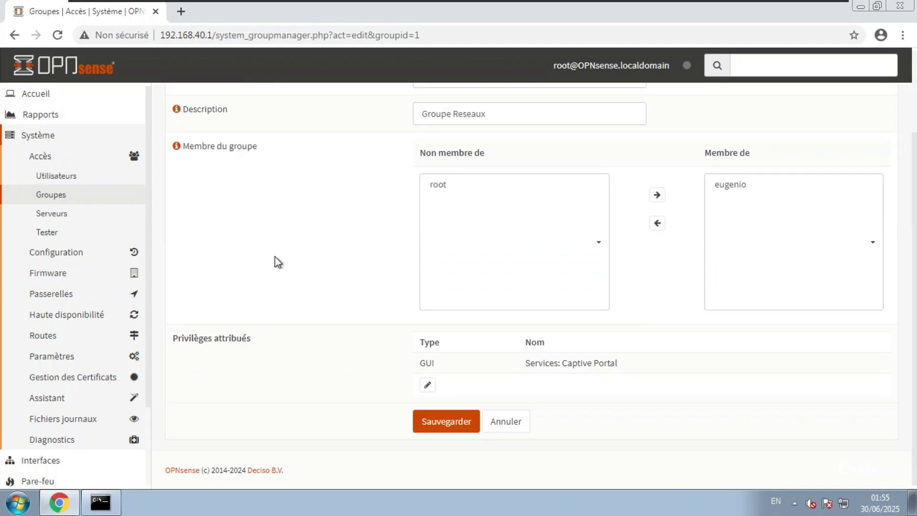
scroll(275, 257, up, 2)
scroll(275, 257, down, 2)
drag(604, 364, 531, 368)
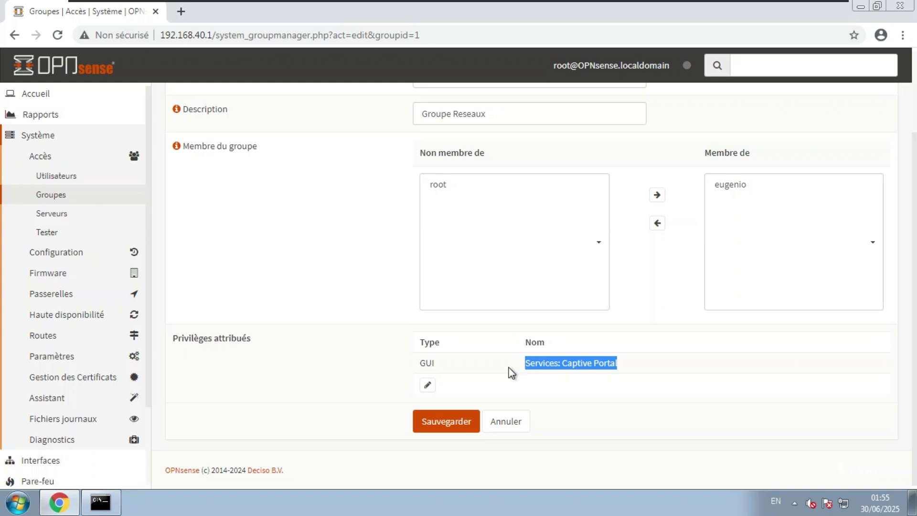
Step: Save the Reseaux group and go to Services > Portail Captif > Administration
click(449, 422)
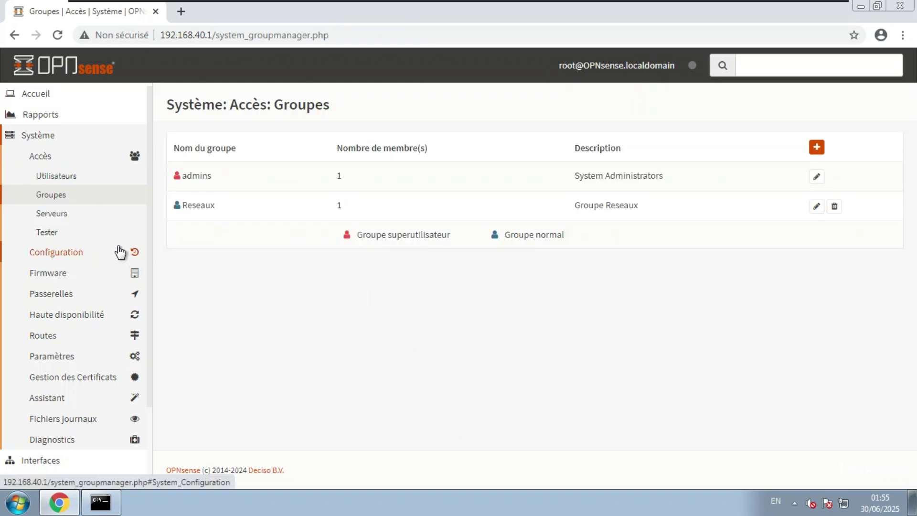
click(57, 137)
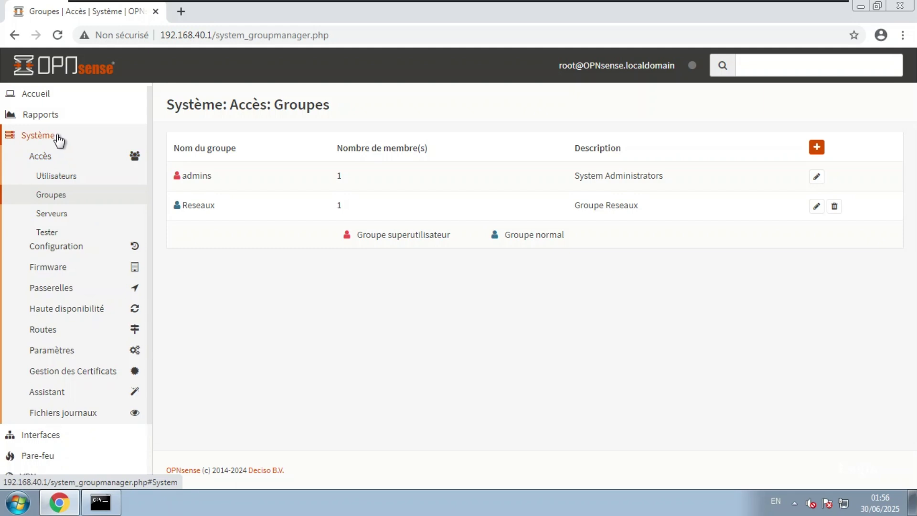
click(63, 220)
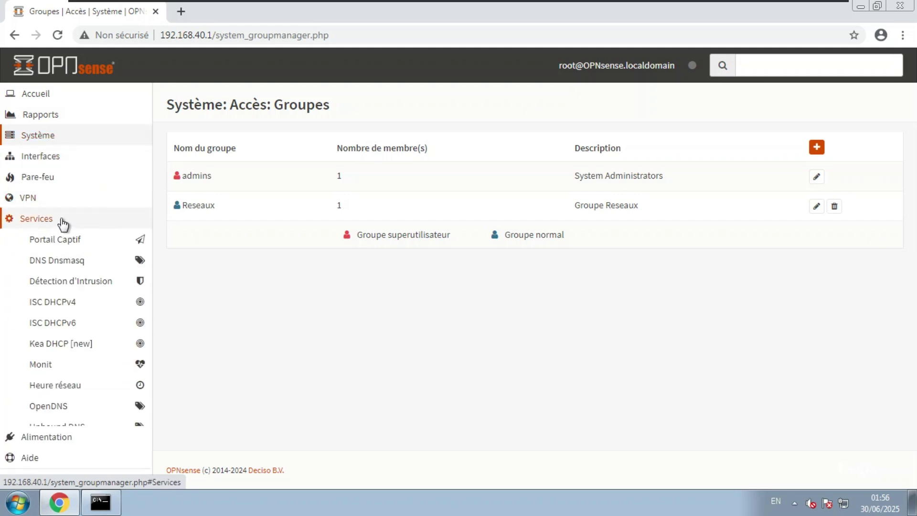
click(83, 240)
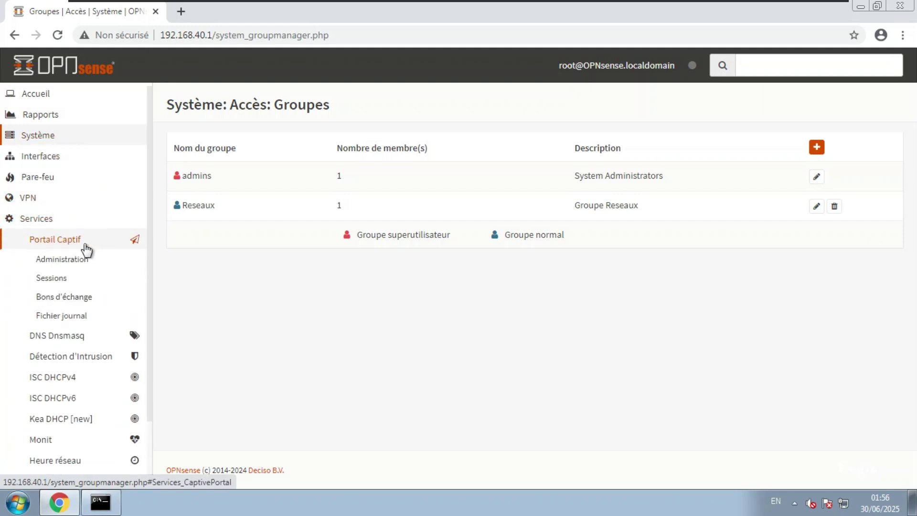
click(77, 262)
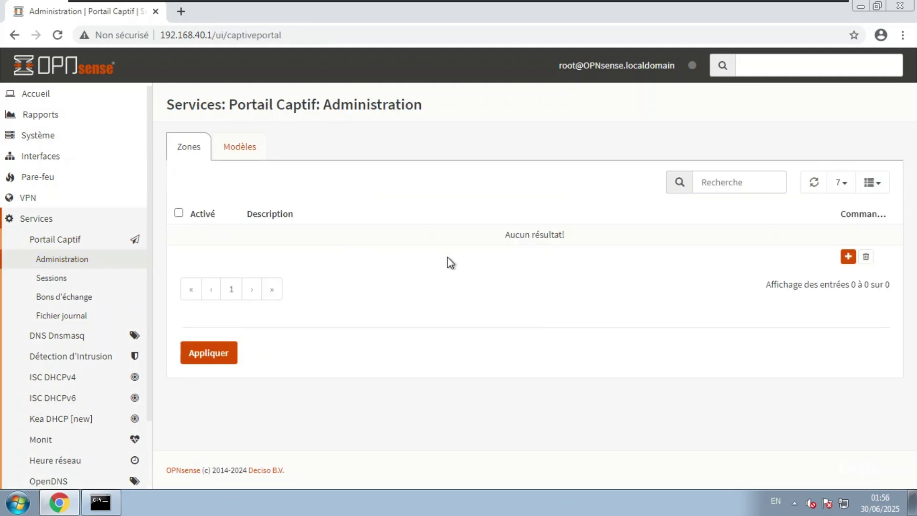
Step: Add a new captive portal zone on LAN restricted to the local group Reseaux
click(848, 257)
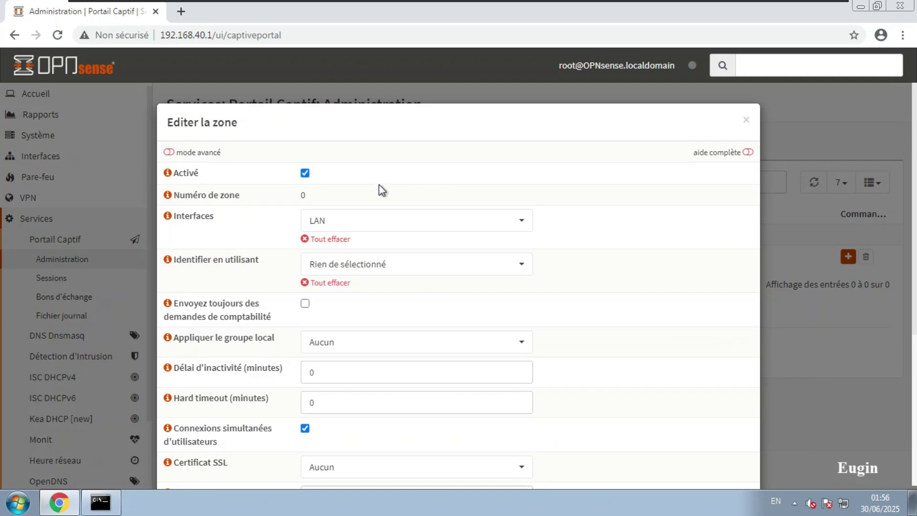
click(371, 224)
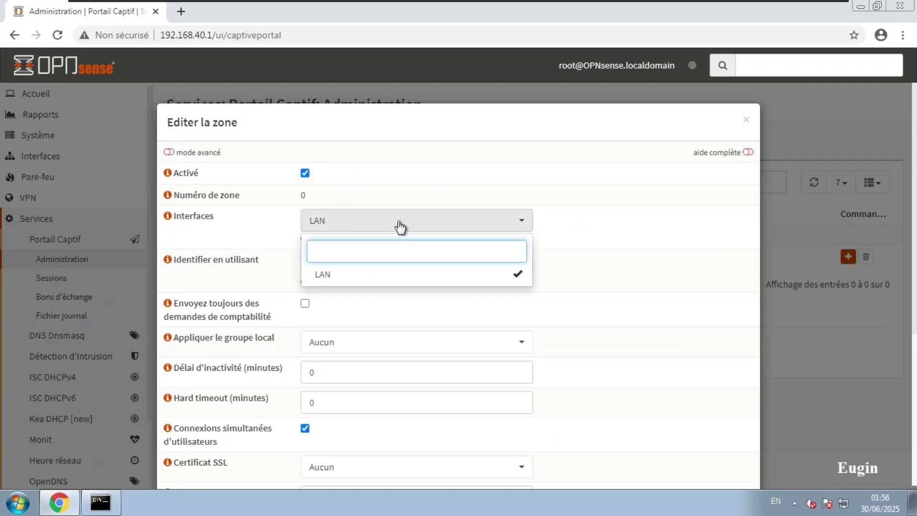
click(401, 227)
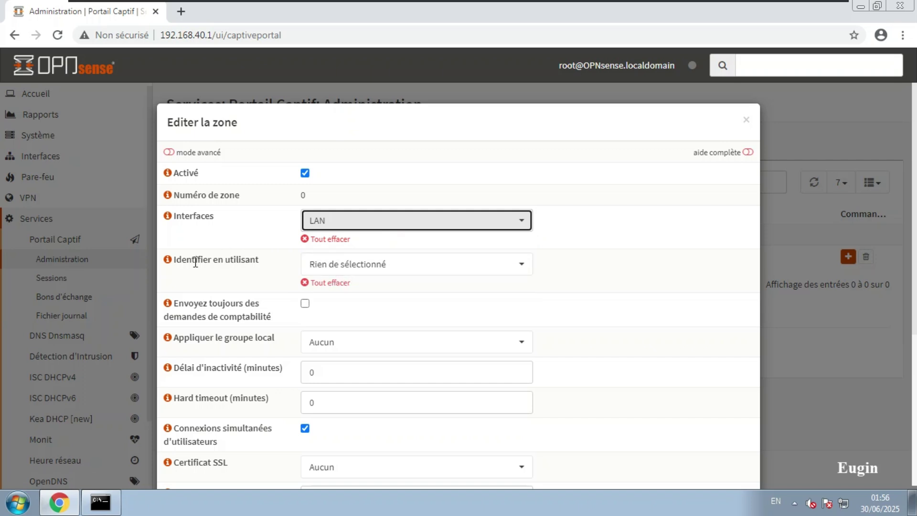
click(338, 266)
click(338, 268)
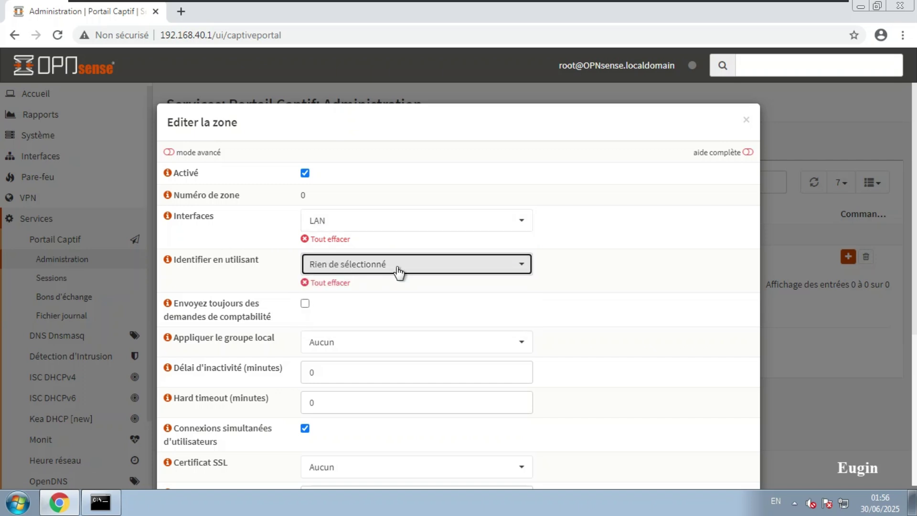
scroll(399, 272, down, 1)
scroll(335, 288, down, 1)
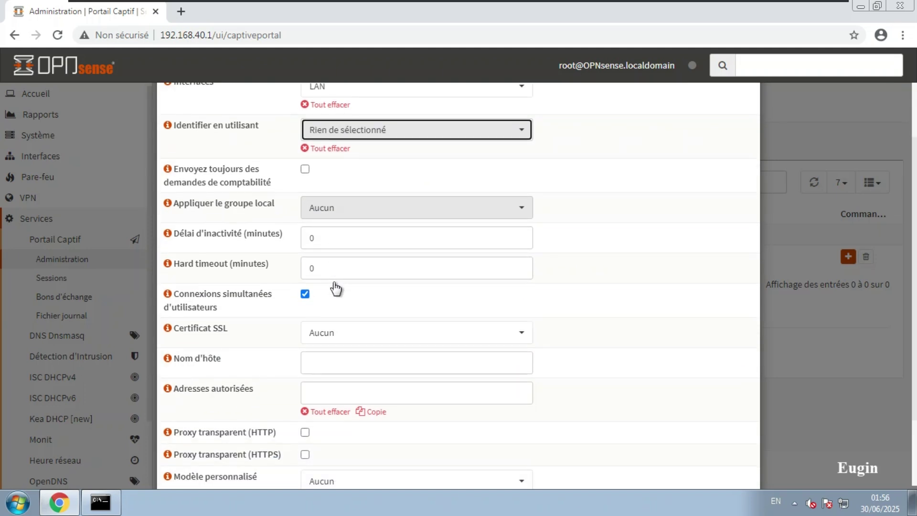
click(353, 207)
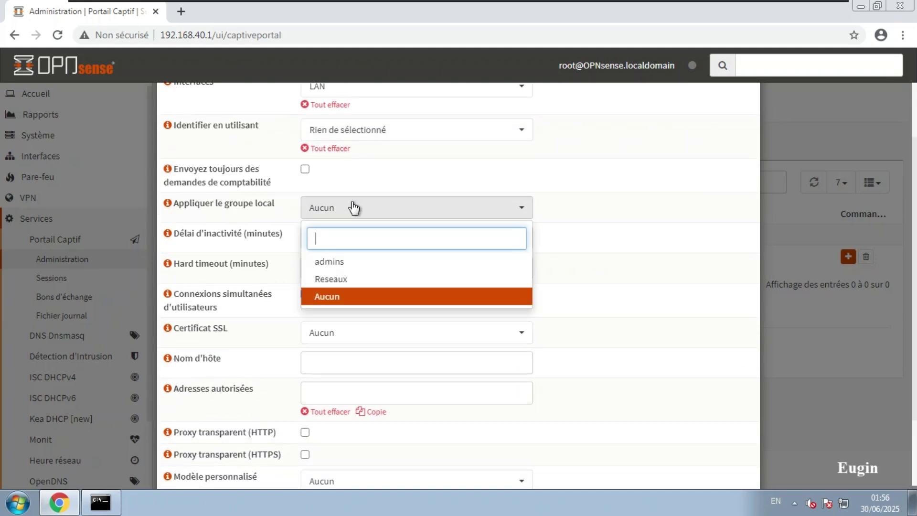
click(332, 284)
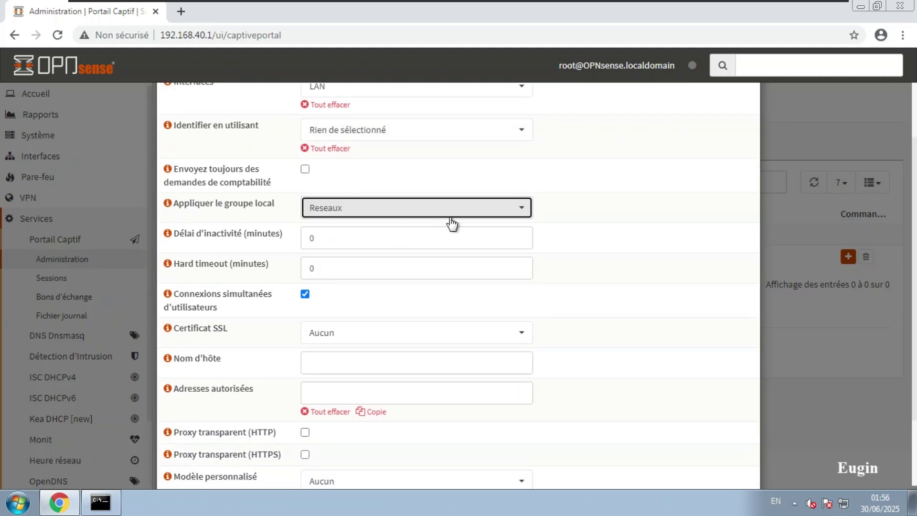
Step: Set a 30-minute idle timeout and disallow concurrent logins for the zone
click(373, 238)
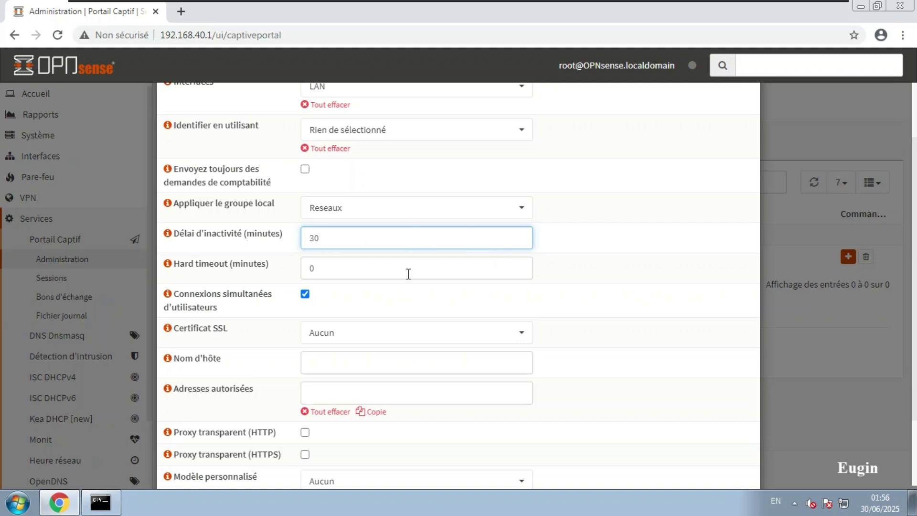
click(305, 294)
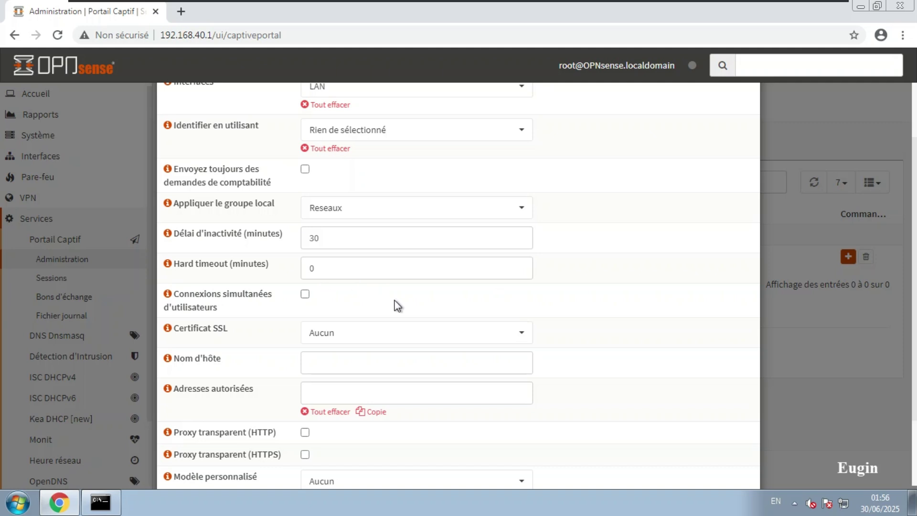
scroll(396, 304, down, 2)
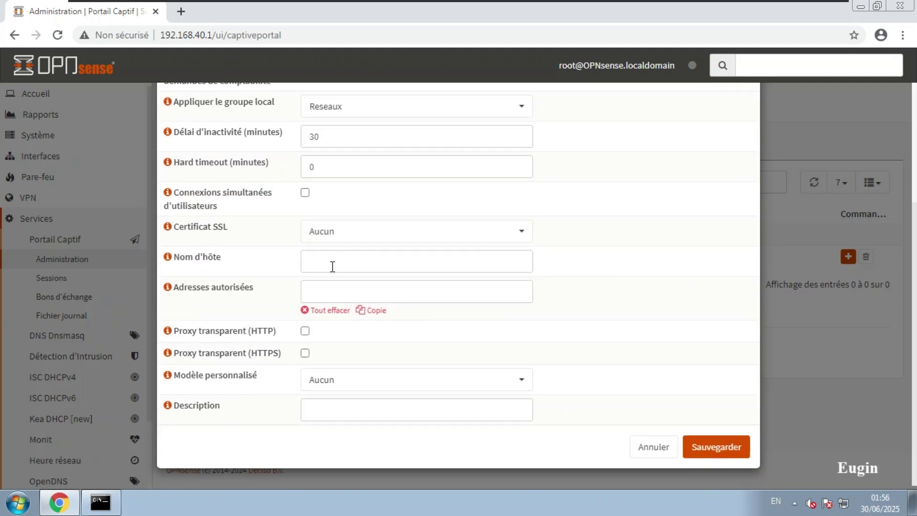
click(338, 292)
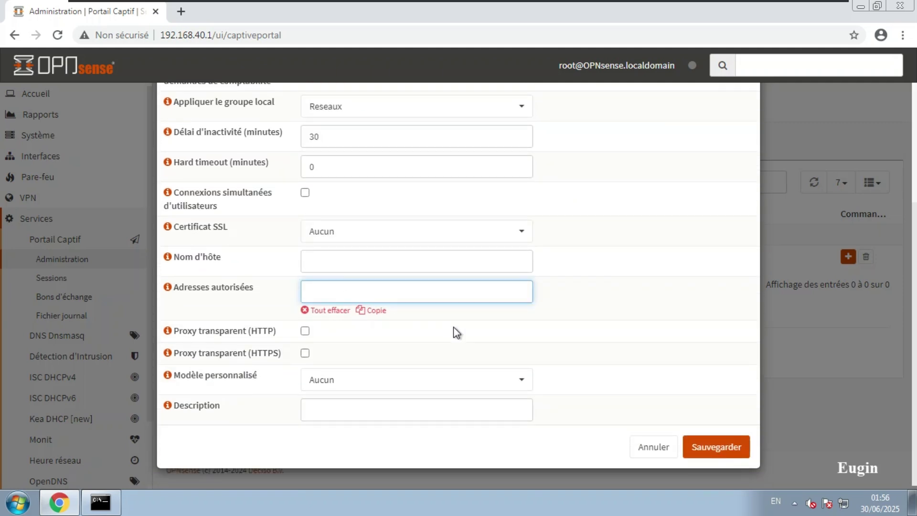
Step: Give the zone the description 'Portail captive' and save it
click(715, 452)
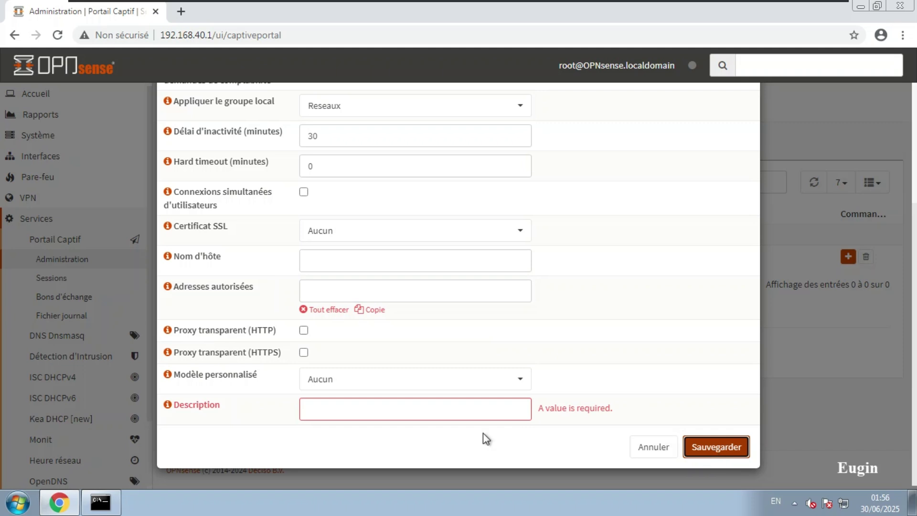
click(394, 409)
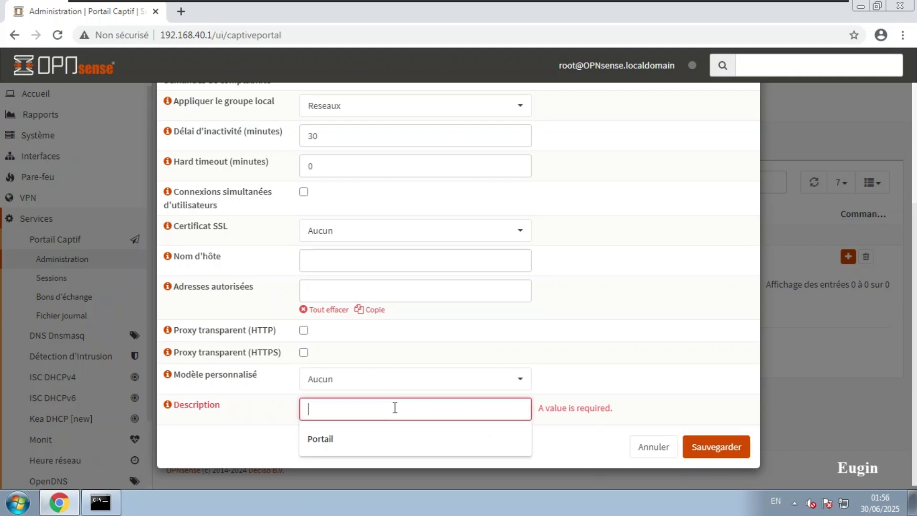
click(339, 440)
scroll(432, 371, up, 5)
scroll(434, 372, down, 5)
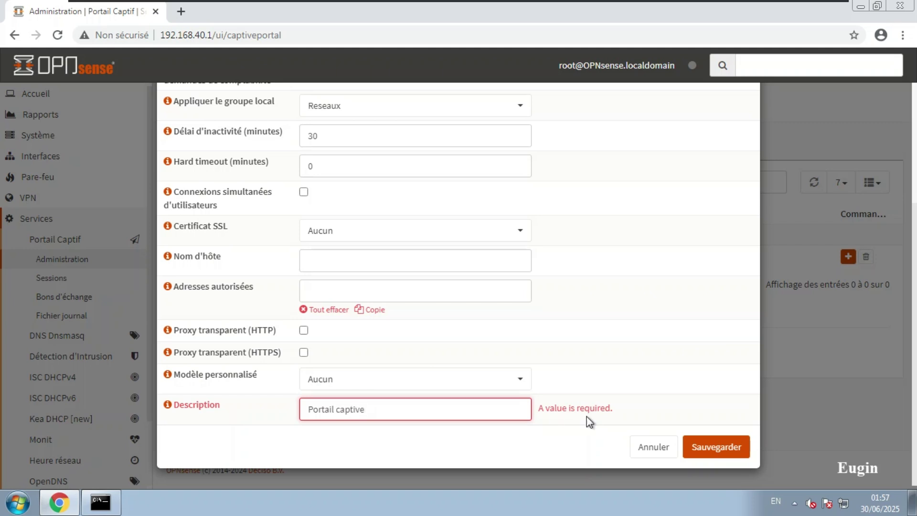
click(721, 447)
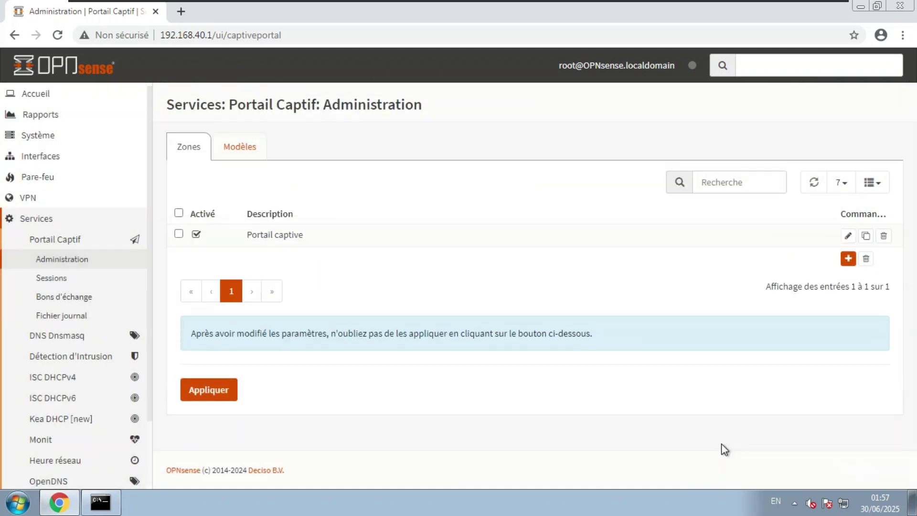
Step: Apply the pending captive portal changes so the Portail captive zone goes live
drag(308, 241, 237, 235)
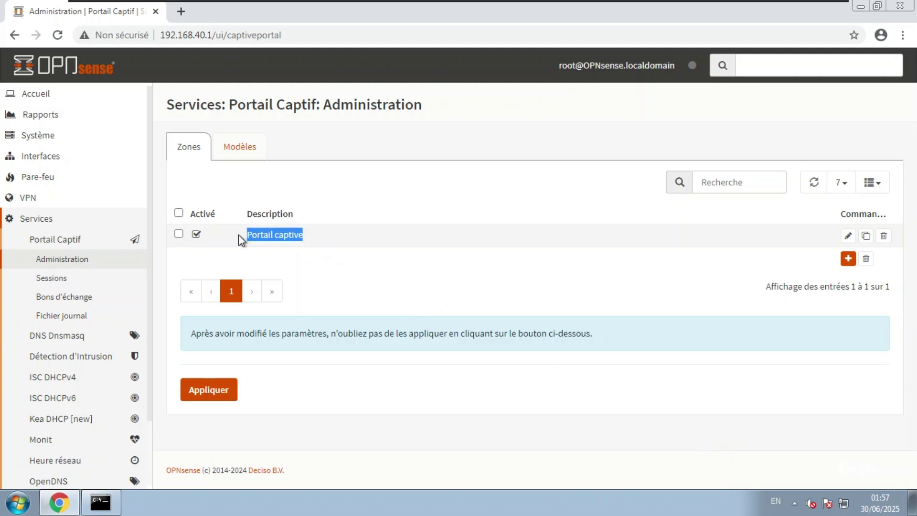
click(276, 235)
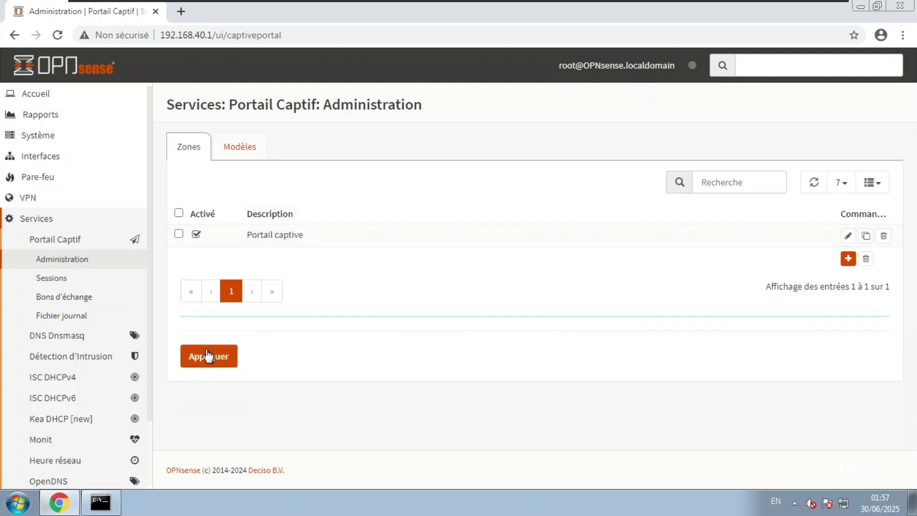
click(202, 360)
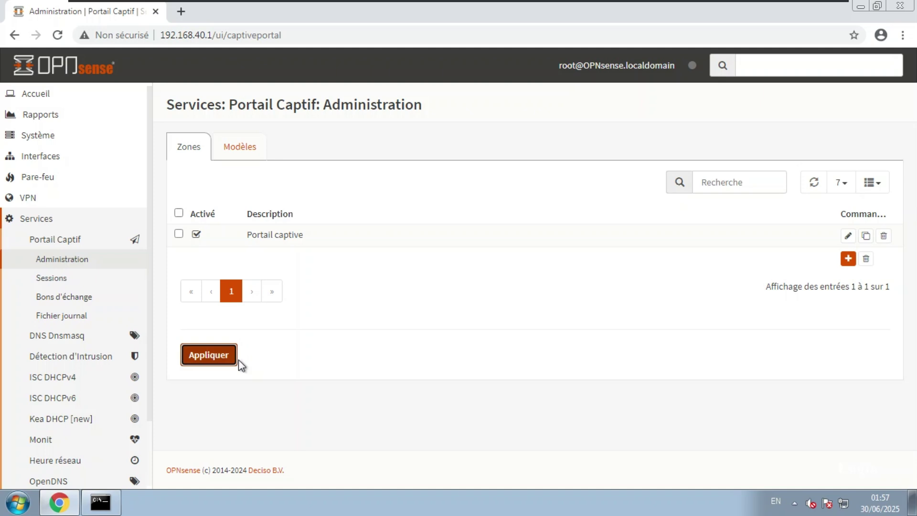
click(205, 363)
Step: Search for 'google' in a new tab to trigger the captive portal redirect
click(181, 11)
text(google)
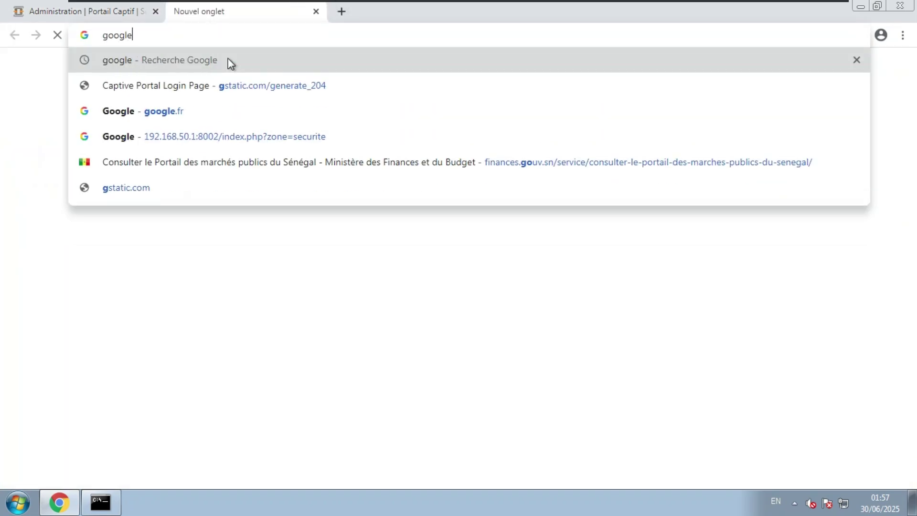
key(Return)
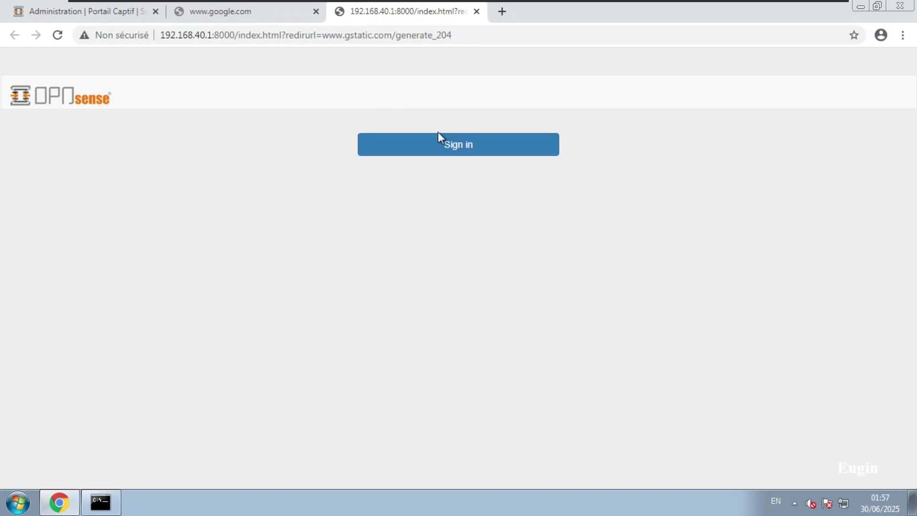
click(231, 11)
click(114, 12)
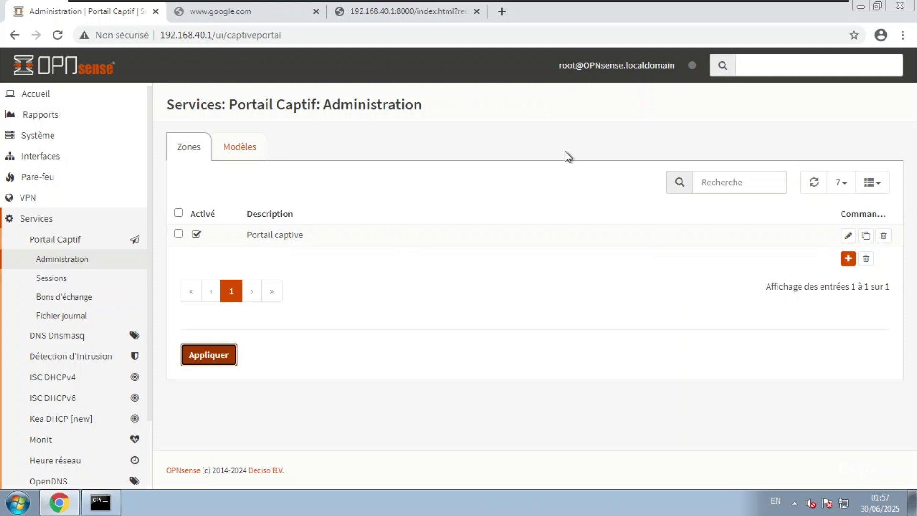
Step: Sign in on the portal page, confirm Google results load, then return to Administration
click(424, 14)
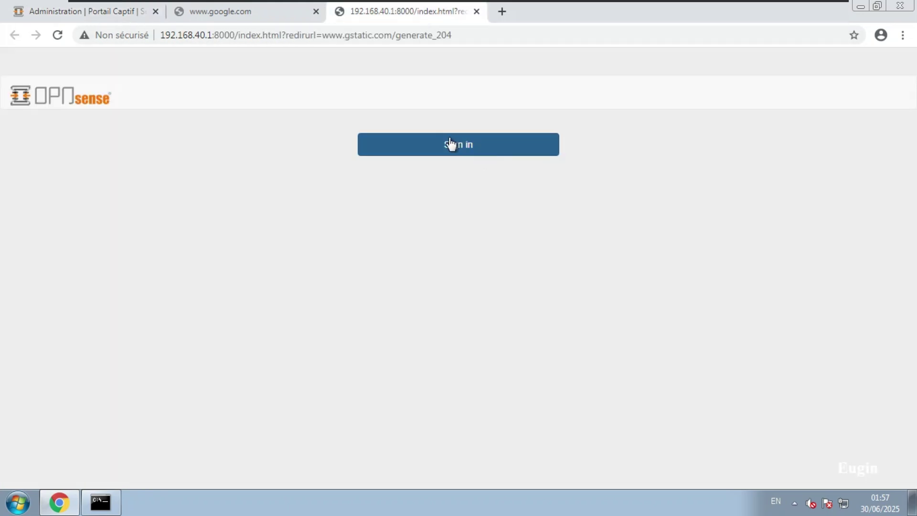
click(217, 19)
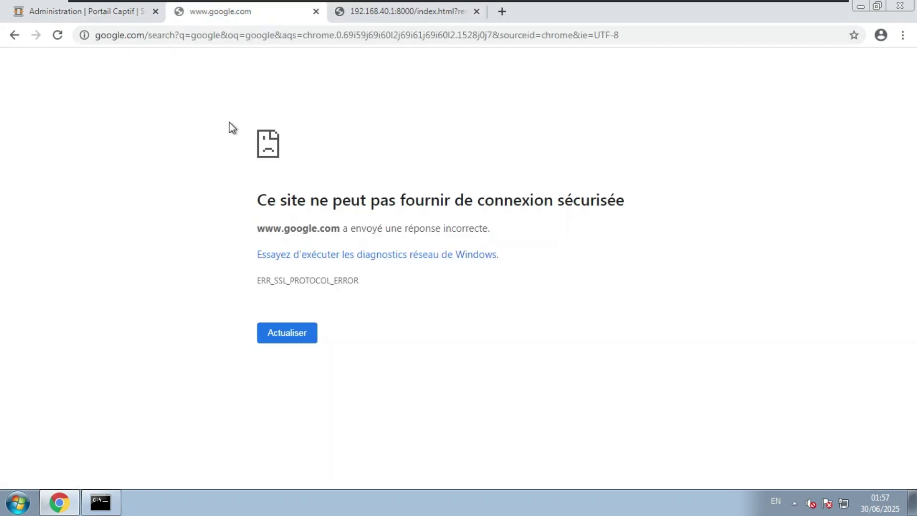
click(390, 12)
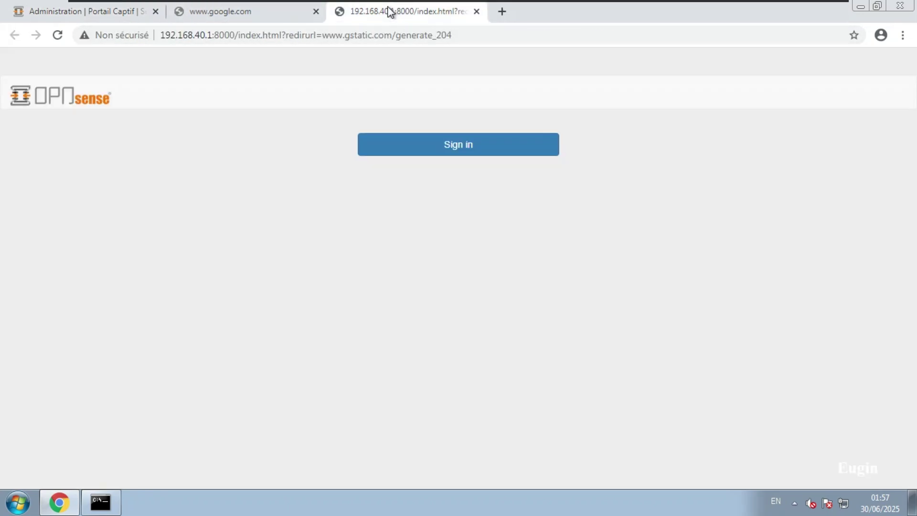
click(453, 144)
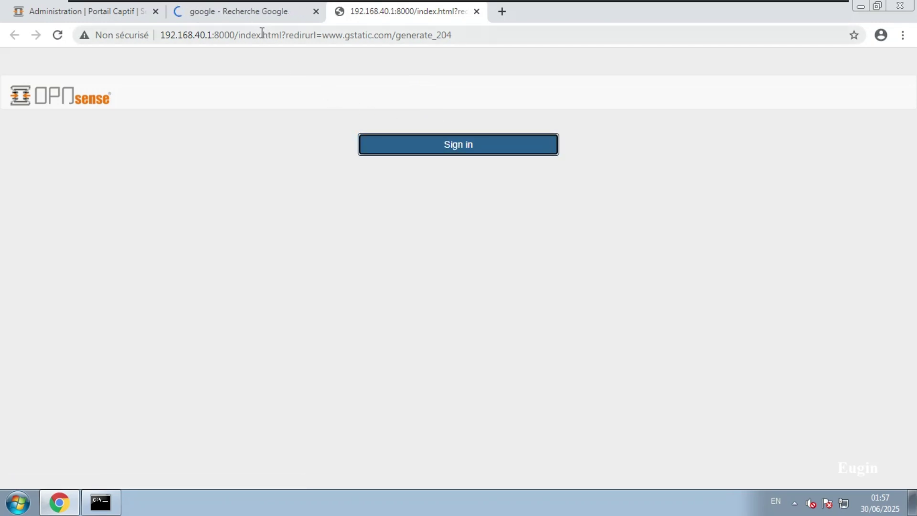
click(242, 13)
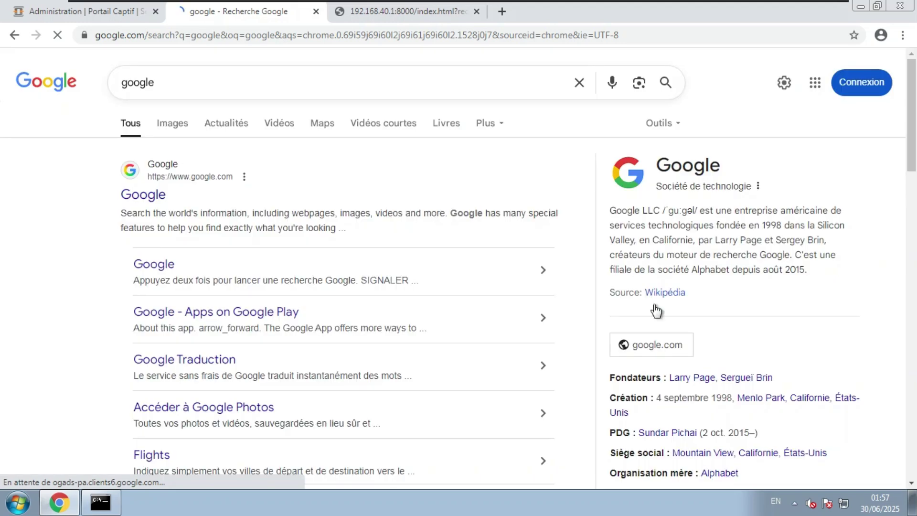
click(413, 6)
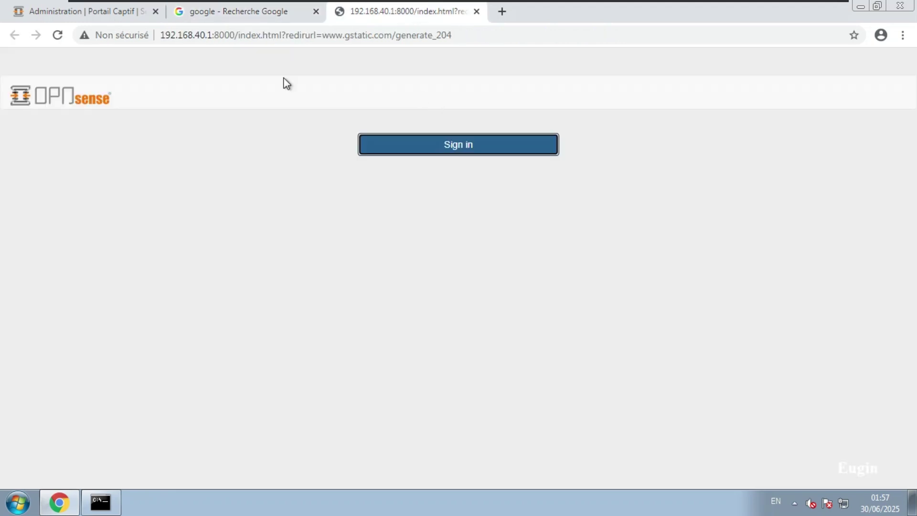
click(243, 19)
click(122, 18)
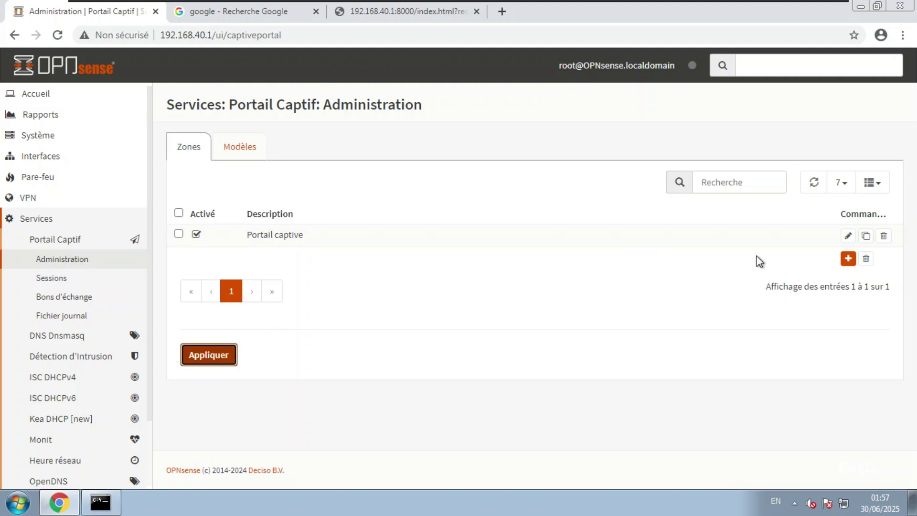
Step: Edit the Portail captive zone, keeping the SSL certificate set to none (Aucun)
click(847, 235)
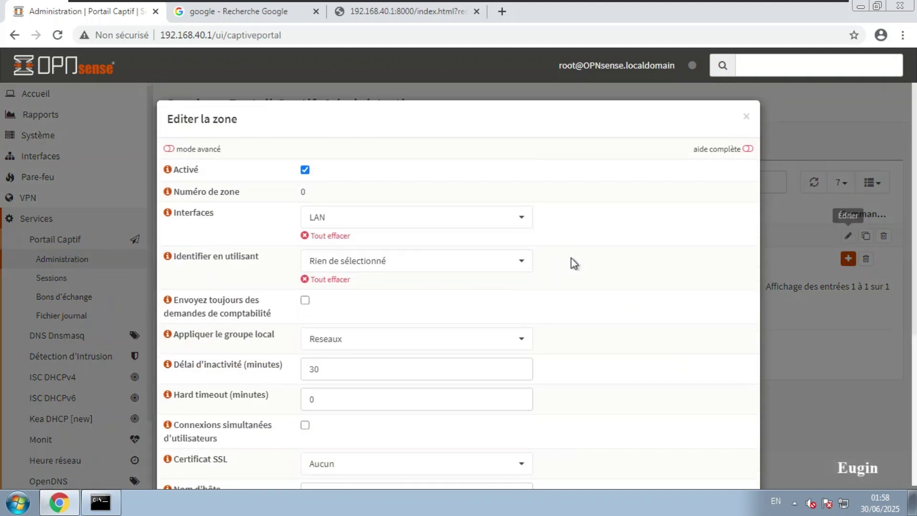
scroll(554, 264, down, 2)
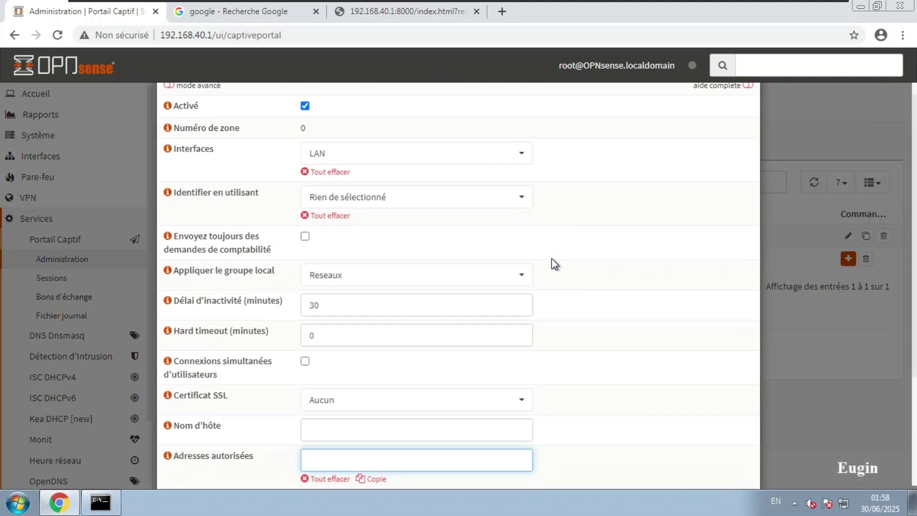
scroll(420, 328, down, 3)
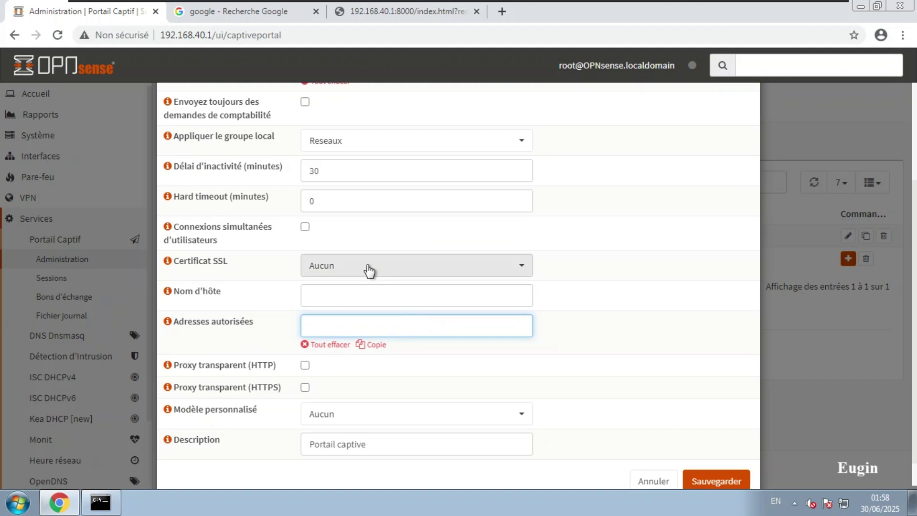
click(385, 268)
click(384, 267)
click(386, 267)
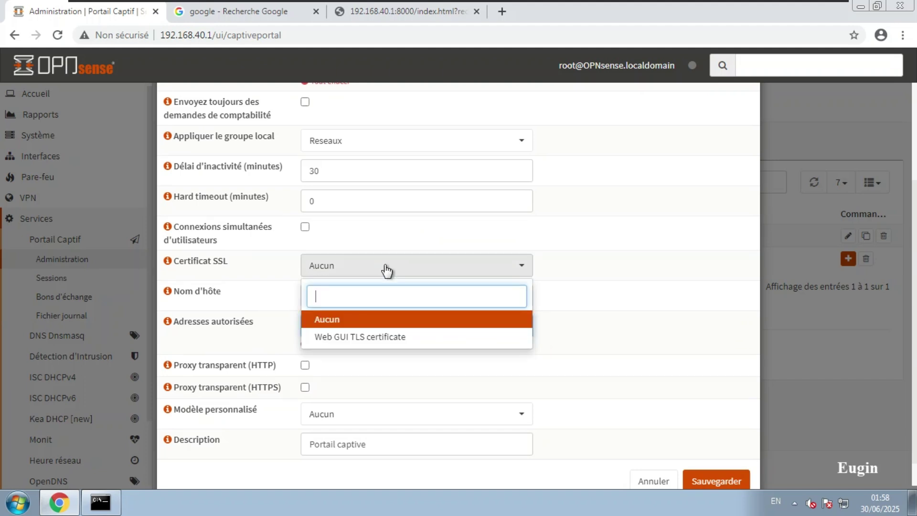
click(394, 319)
scroll(397, 331, down, 1)
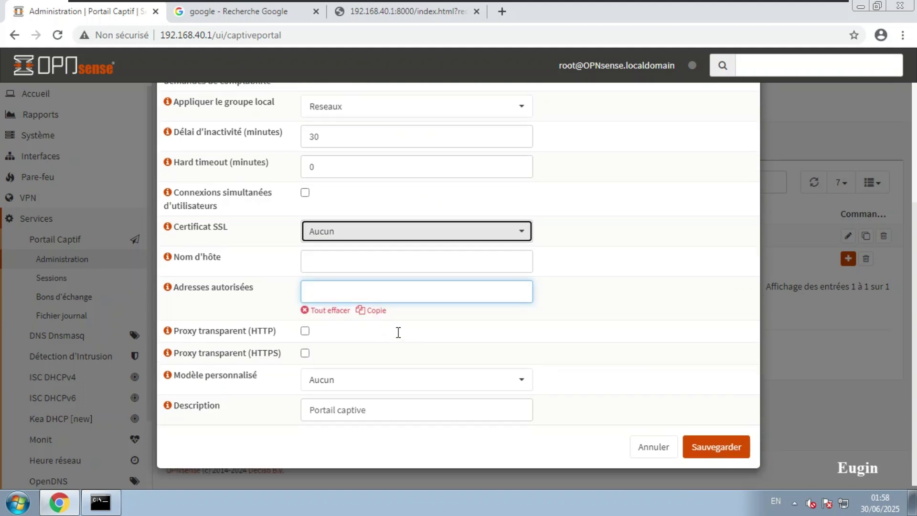
scroll(397, 387, up, 5)
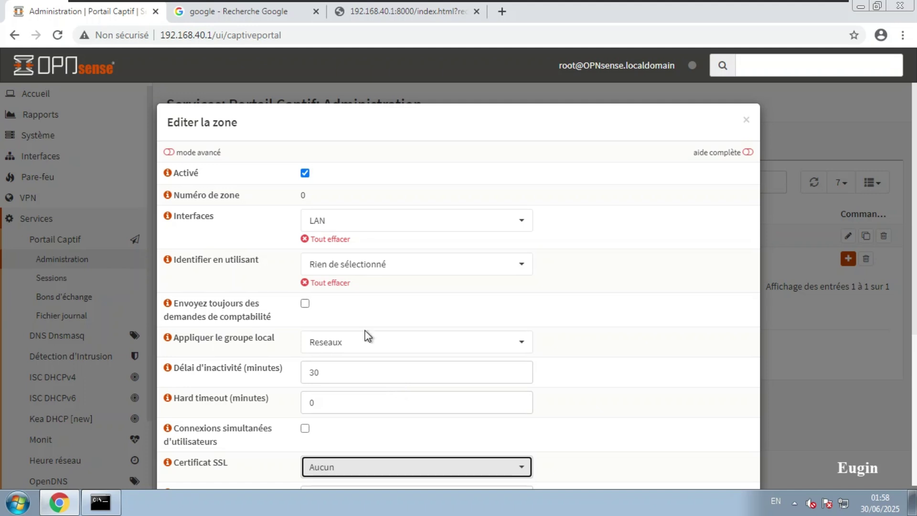
Step: Set the zone's authentication to Local Database and save it
click(384, 270)
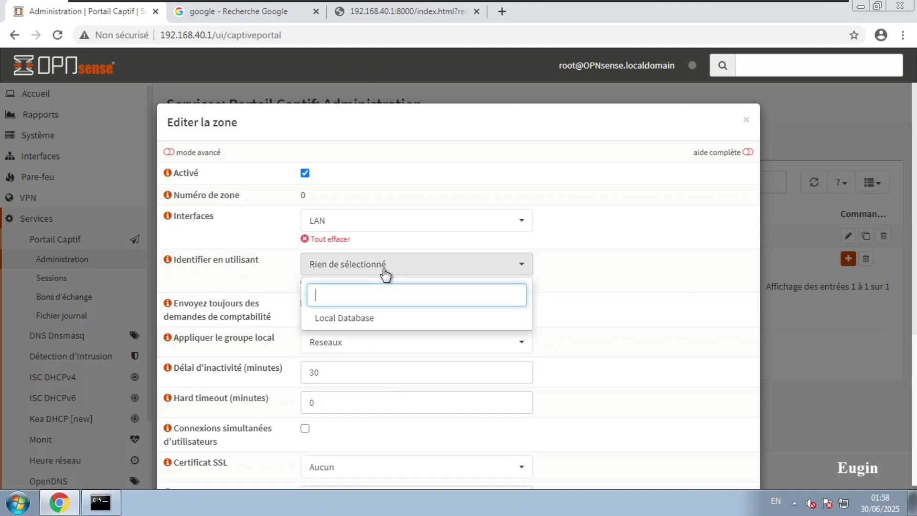
click(353, 319)
click(569, 382)
scroll(609, 390, down, 5)
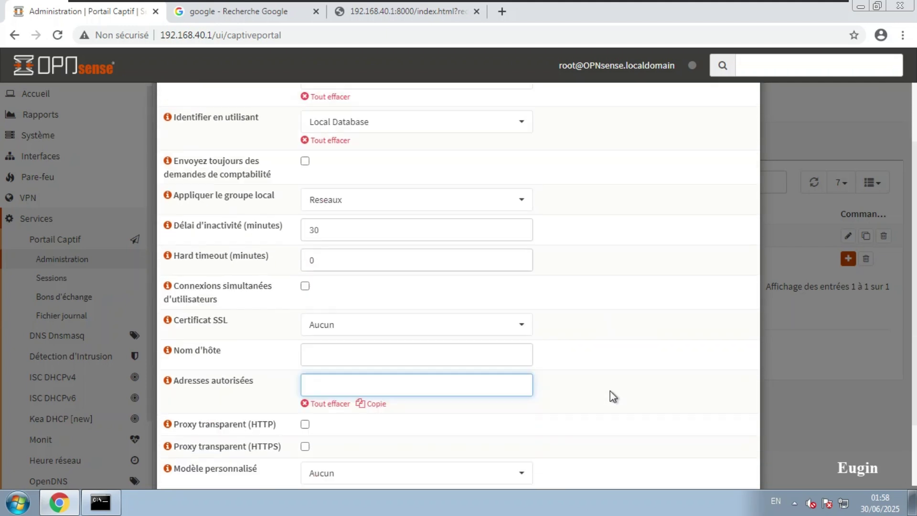
click(712, 446)
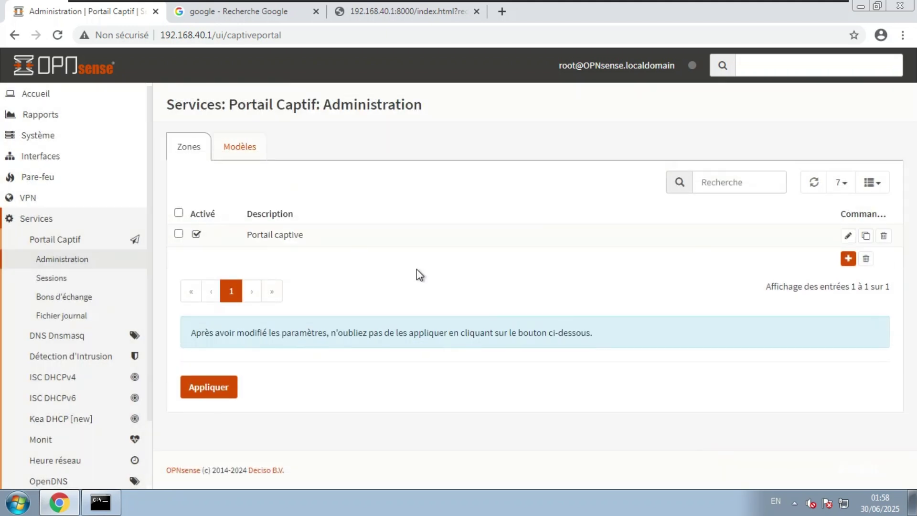
Step: Apply the captive portal changes and close the old portal sign-in tab
click(218, 393)
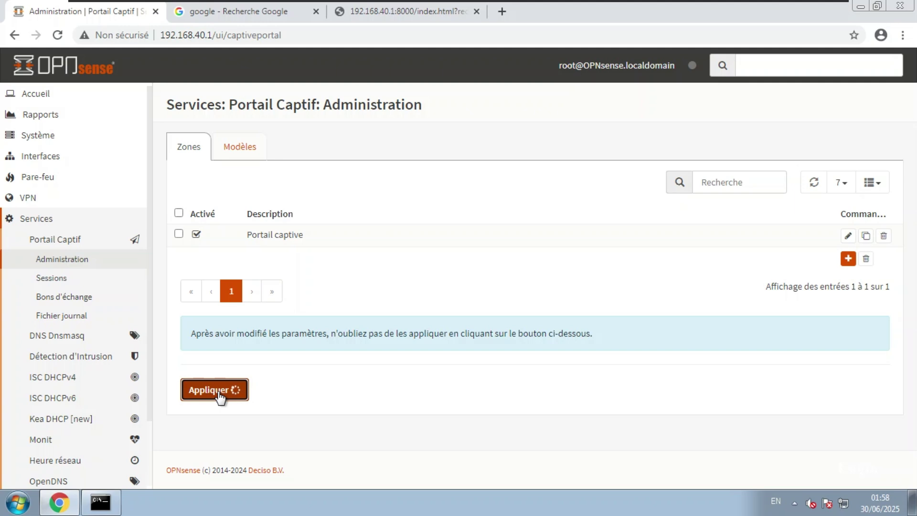
click(398, 13)
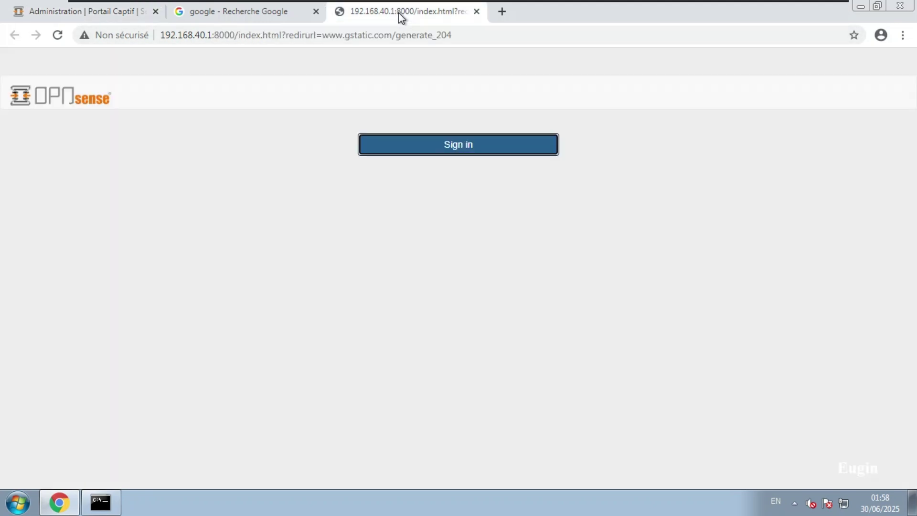
click(476, 11)
click(55, 12)
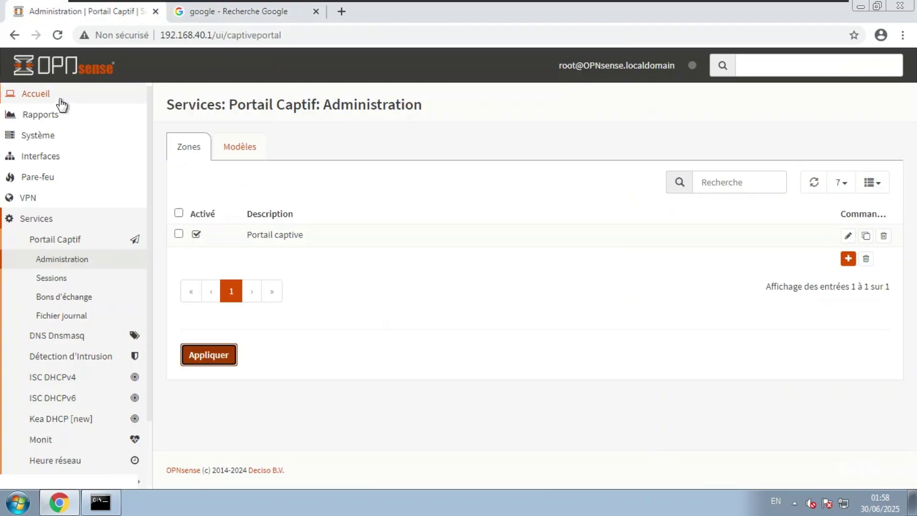
Step: Disconnect the anonymous client from the captive portal Sessions list
click(50, 279)
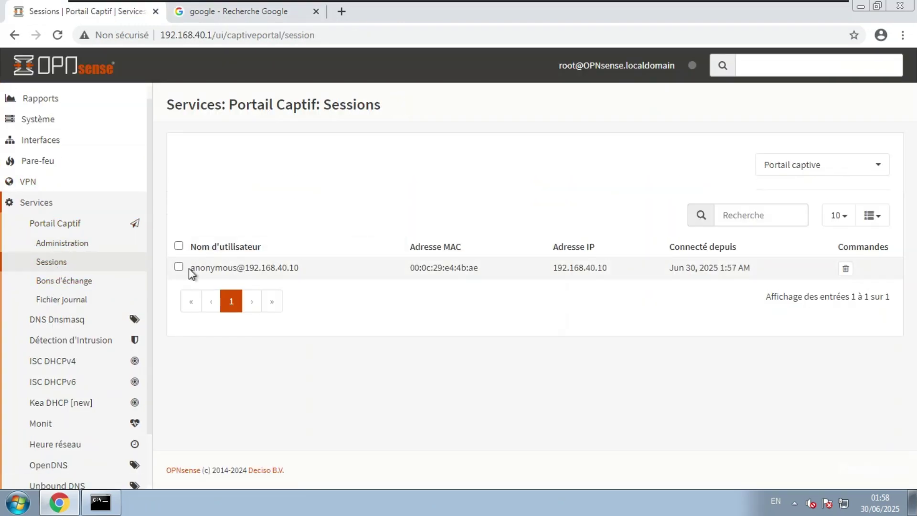
click(179, 268)
click(845, 269)
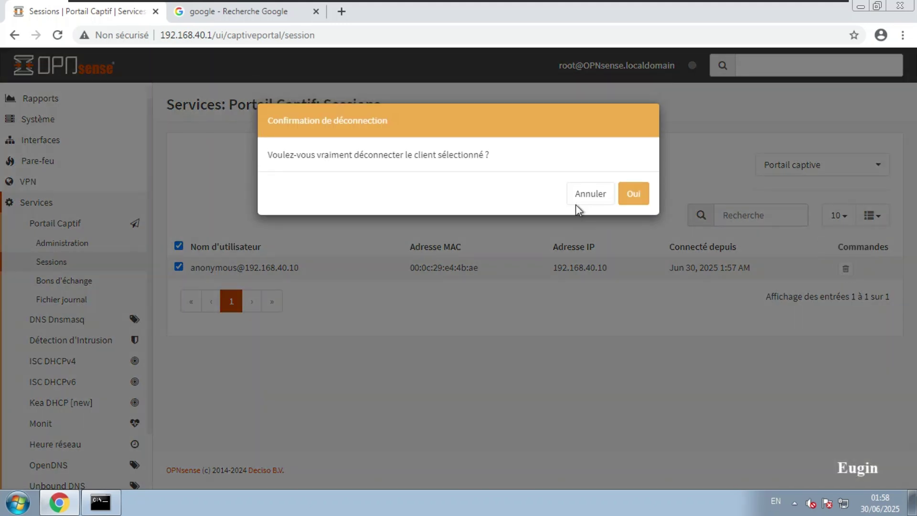
click(631, 194)
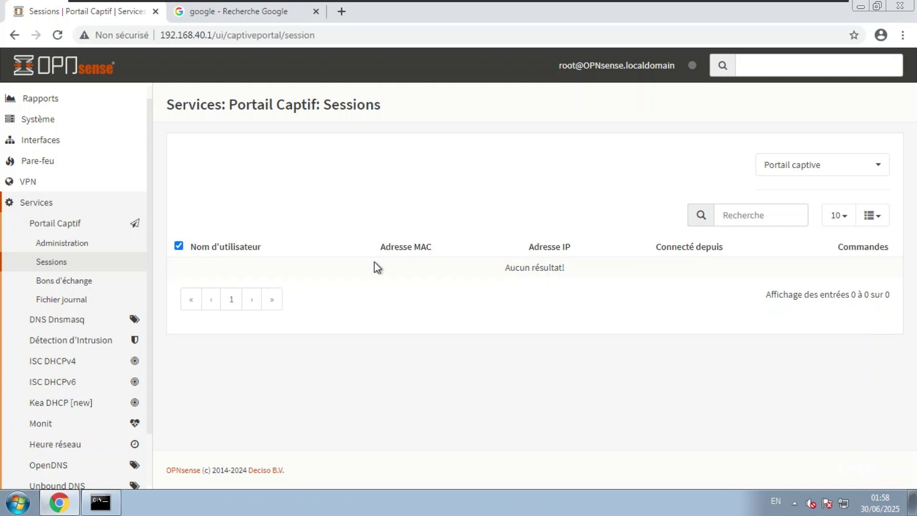
Step: Rerun the 'google' search in the Google tab to bring up the portal login
click(258, 15)
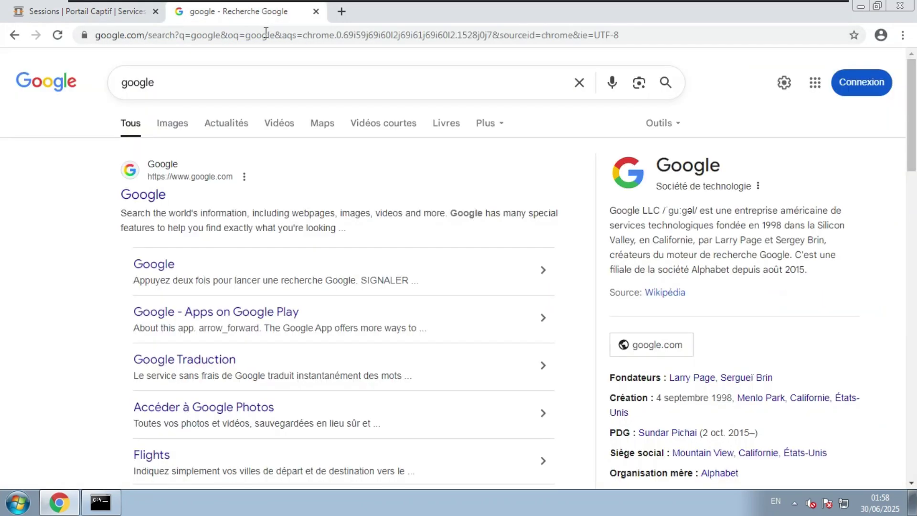
click(270, 36)
text(google)
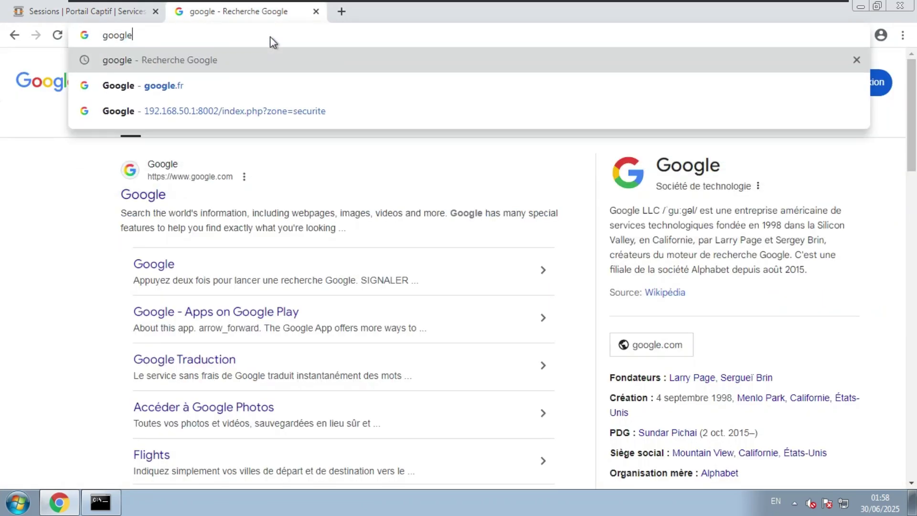
key(Return)
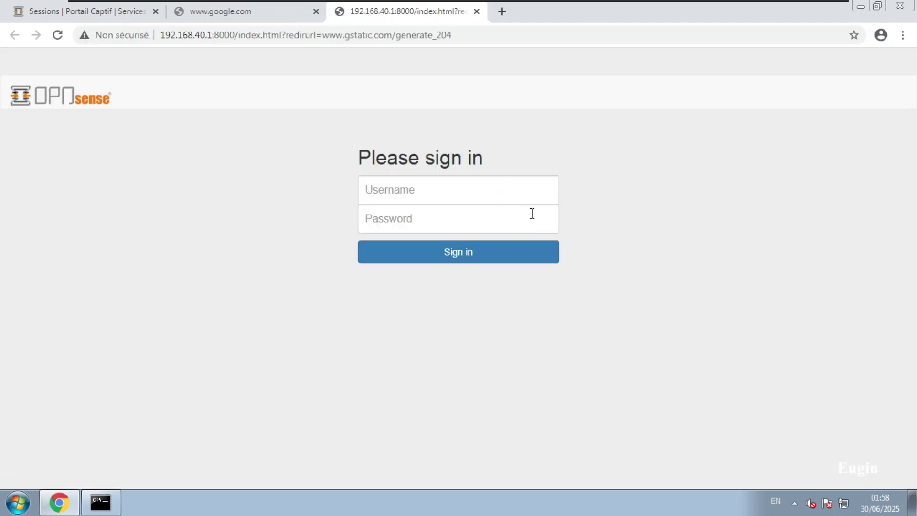
Step: Sign in on the portal with the user's username and password, then return to Sessions
click(412, 194)
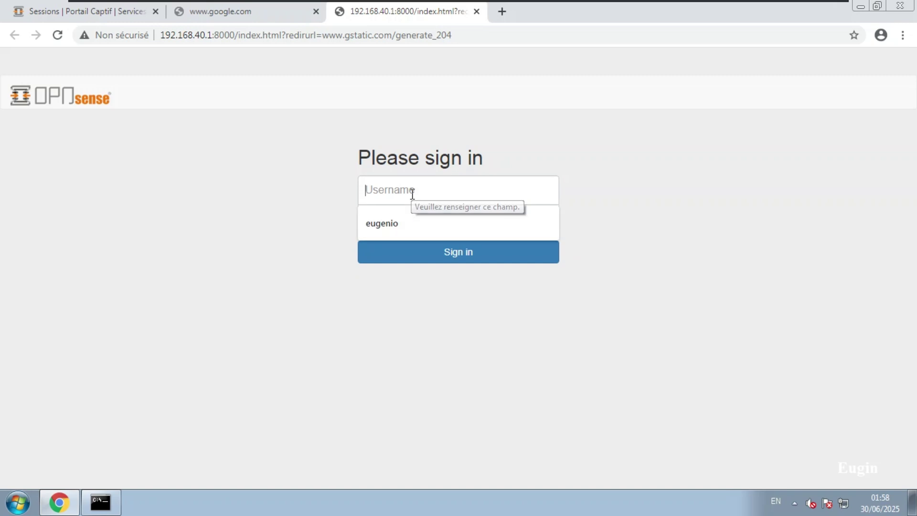
click(403, 223)
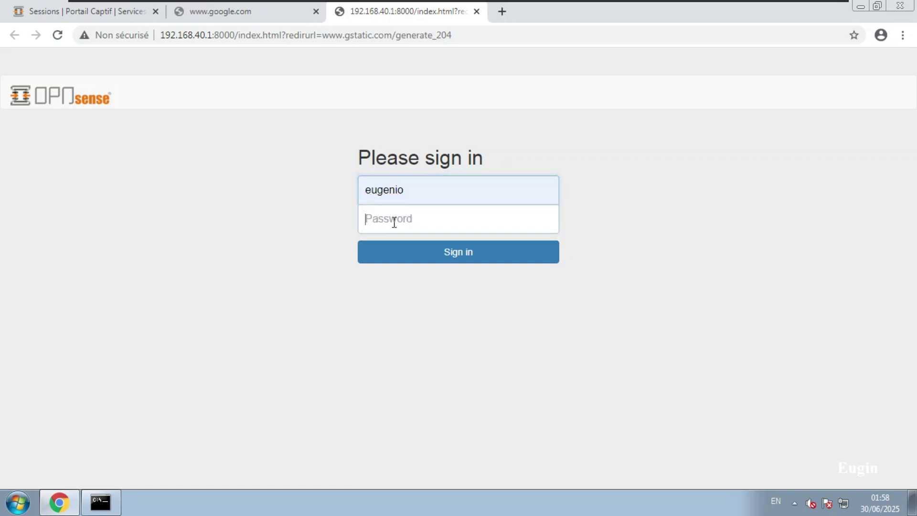
click(393, 219)
text(••)
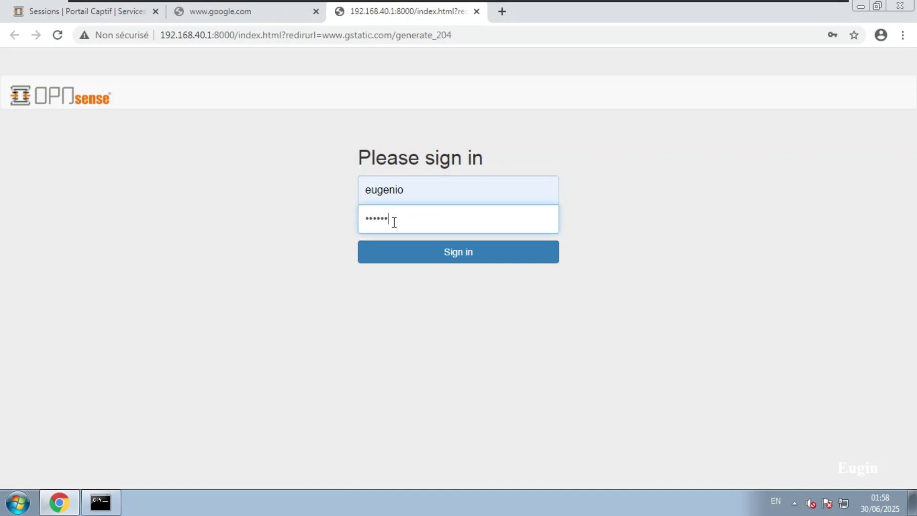
click(436, 255)
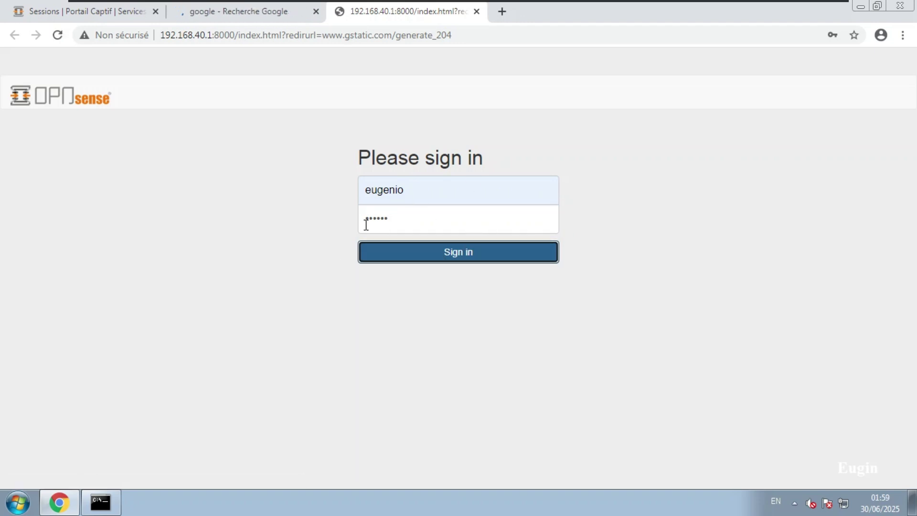
click(244, 14)
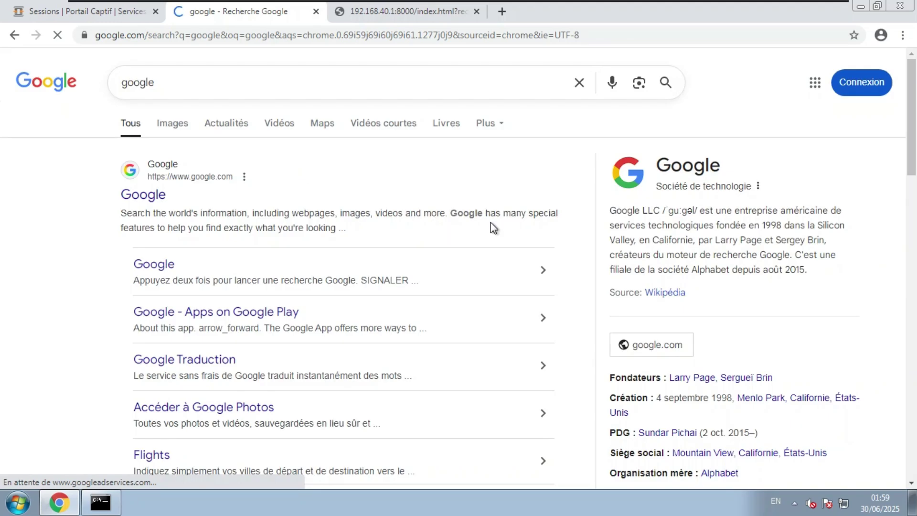
click(94, 14)
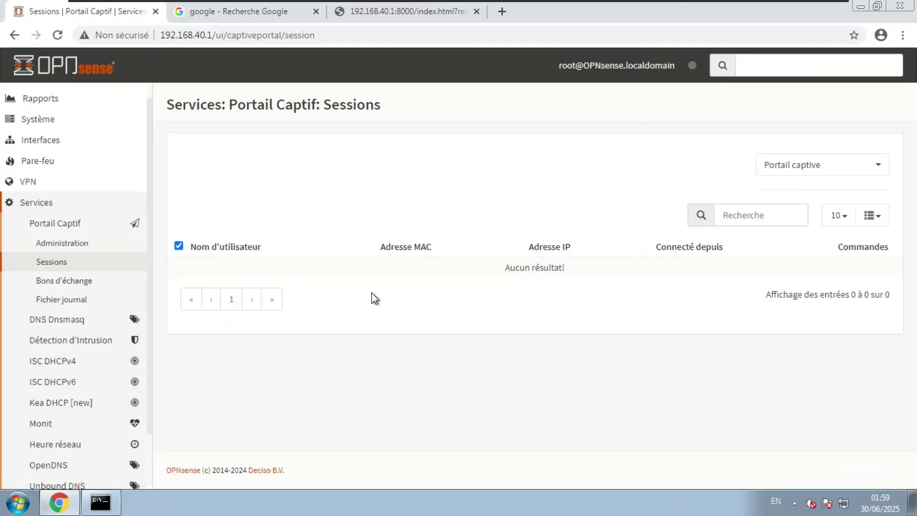
Step: Open Administration, then check the Google tab and the 192.168.40.1:8000 portal sign-in tab
click(64, 244)
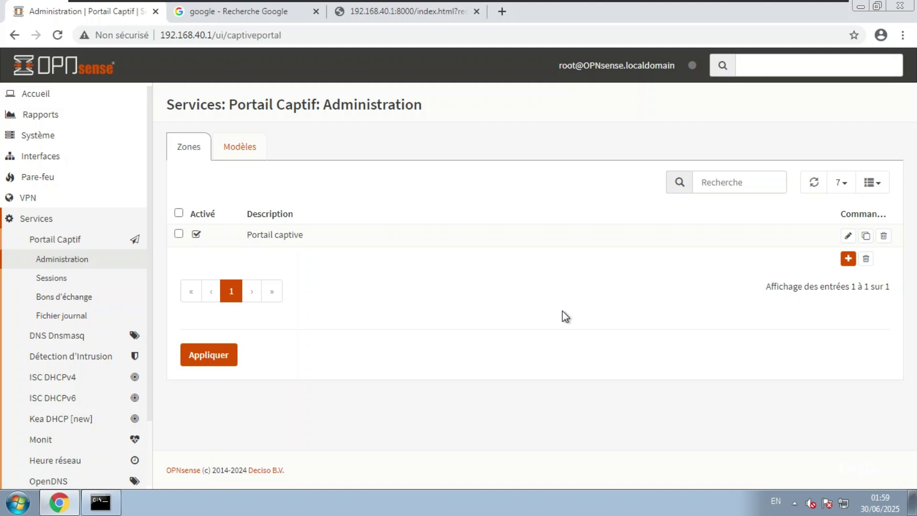
click(251, 16)
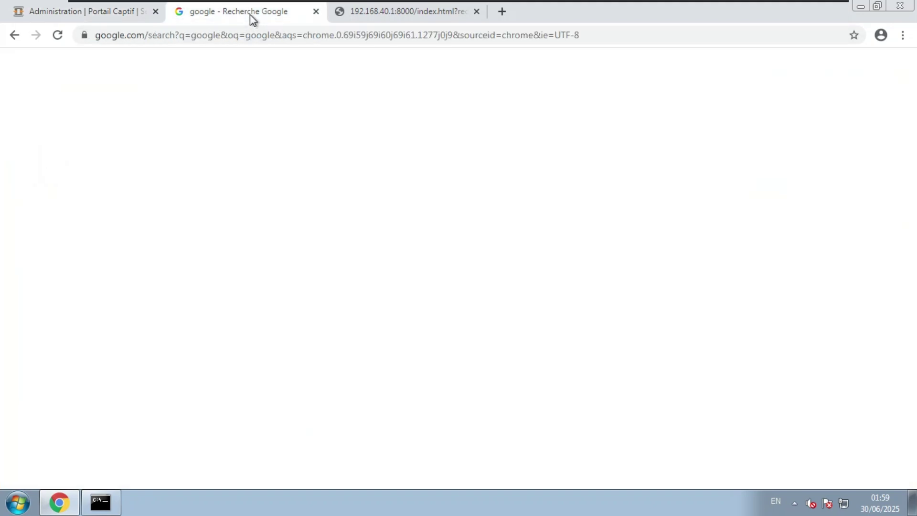
click(404, 18)
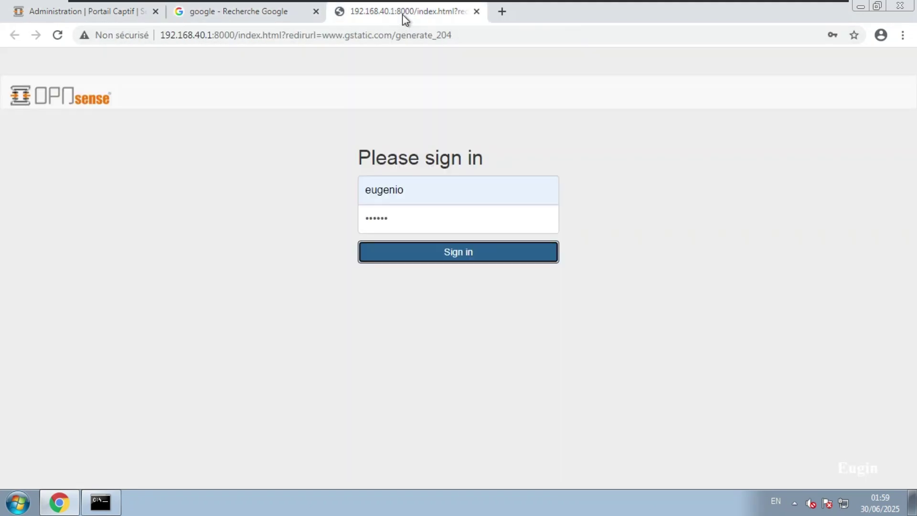